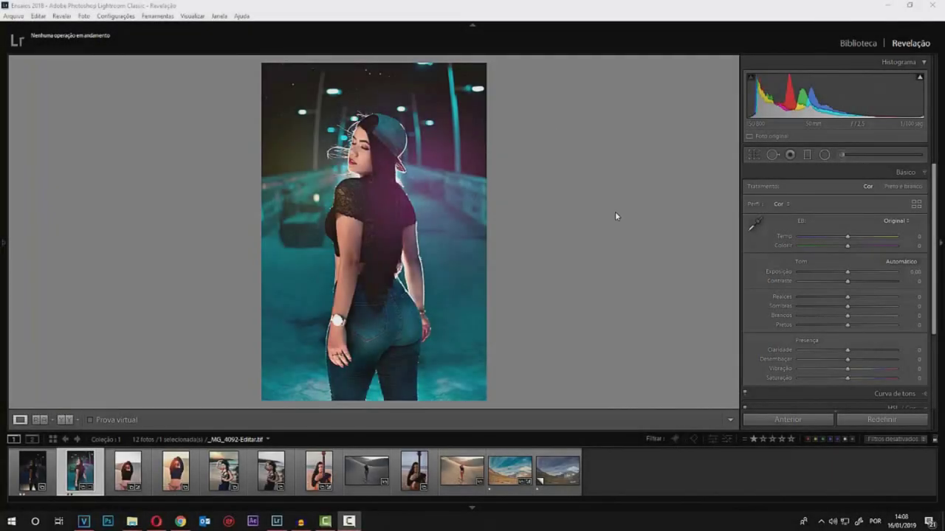
Browse the desert portraits, then compare the original and edited night bridge portraits side by side
{"action": "left_click", "coordinate": [127, 471]}
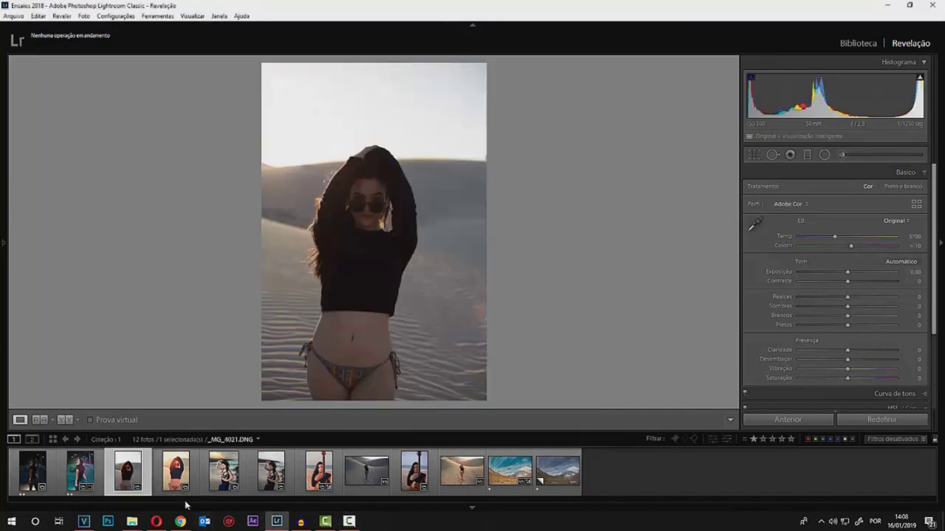
{"action": "key", "text": "Right"}
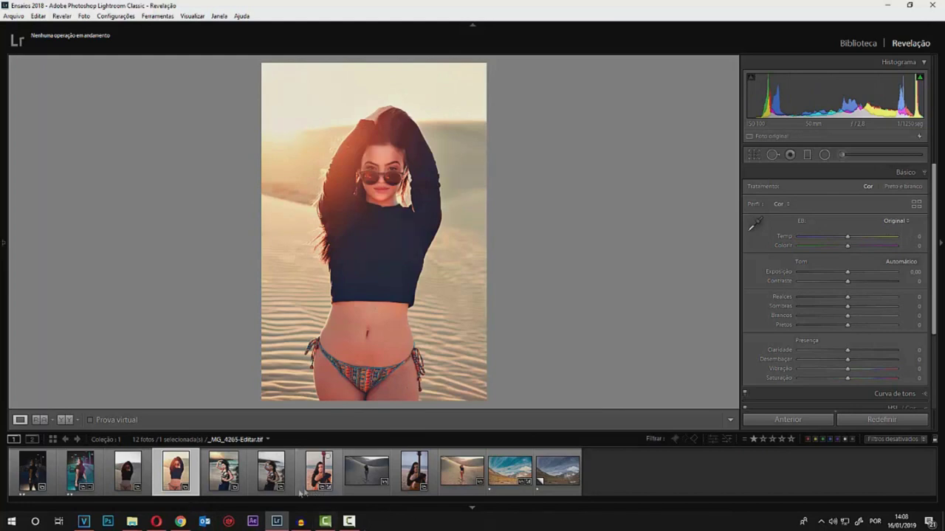
{"action": "left_click", "coordinate": [33, 471]}
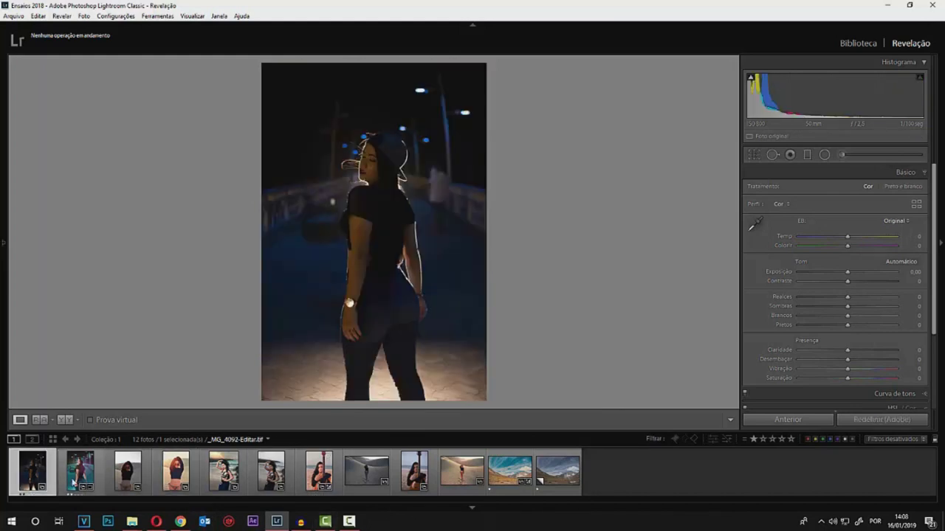
{"action": "left_click", "coordinate": [79, 471], "text": "ctrl"}
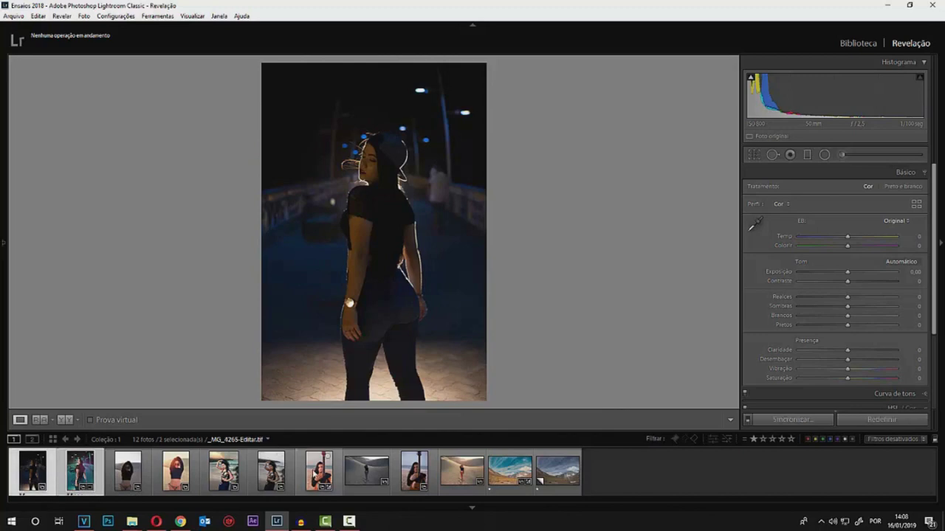
{"action": "key", "text": "c"}
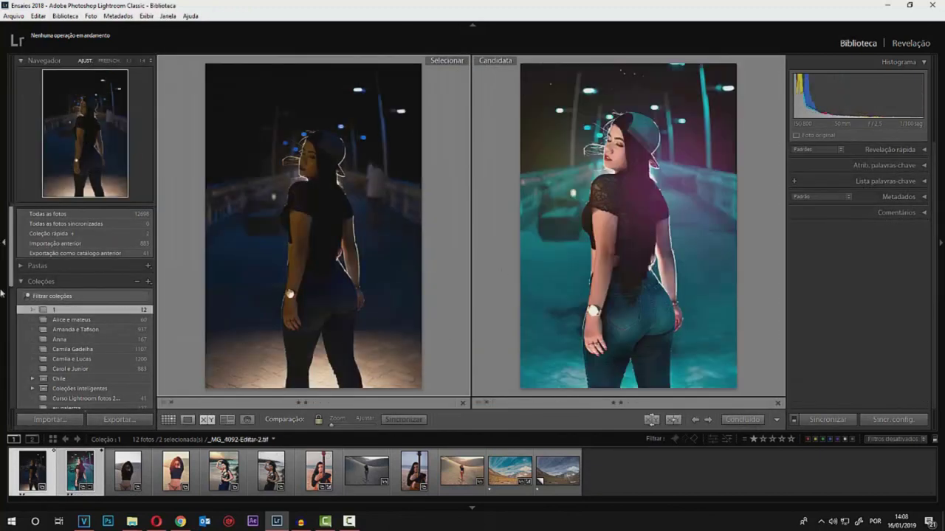
Toggle the side panels, view the wide dune landscape in Loupe, and start an import
{"action": "key", "text": "Tab"}
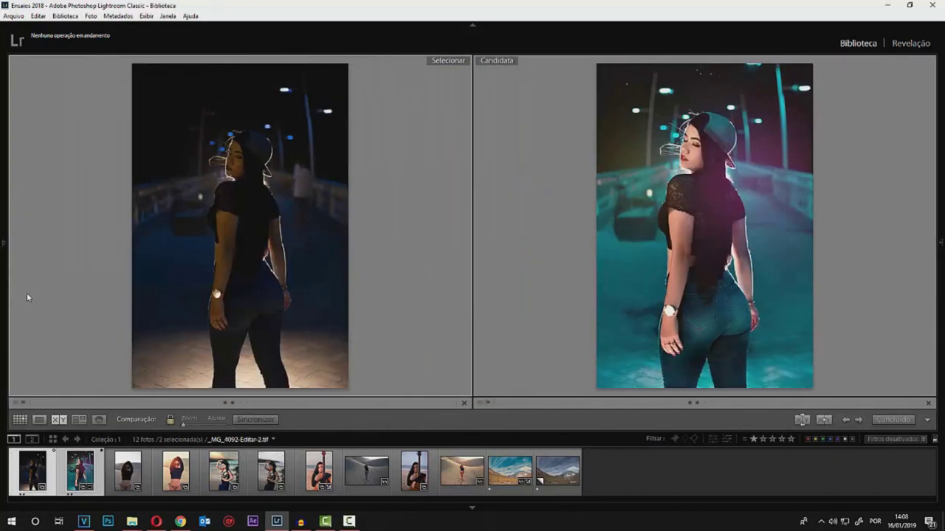
{"action": "key", "text": "Tab"}
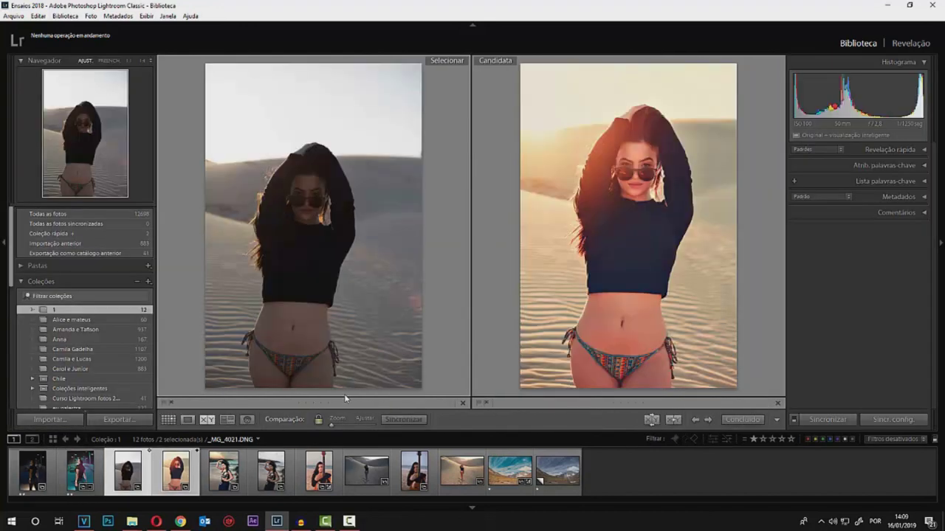
{"action": "key", "text": "e"}
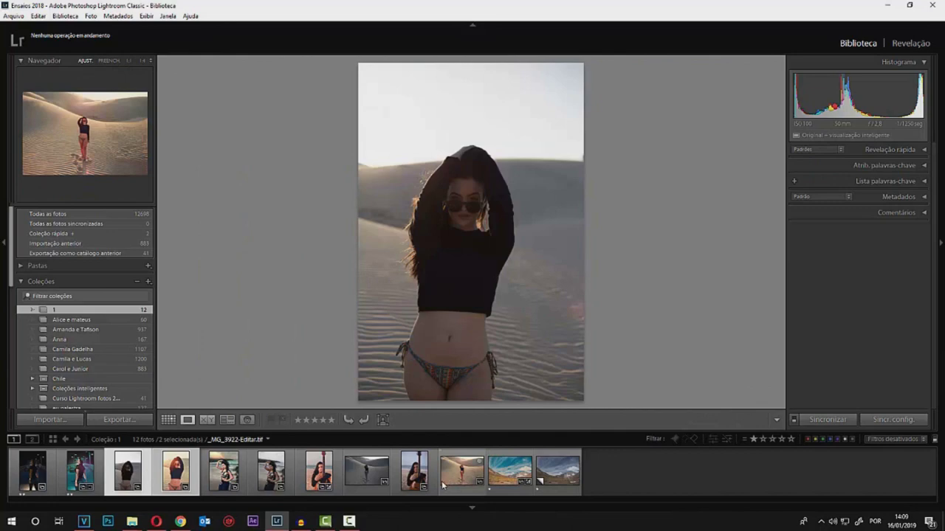
{"action": "left_click", "coordinate": [460, 472]}
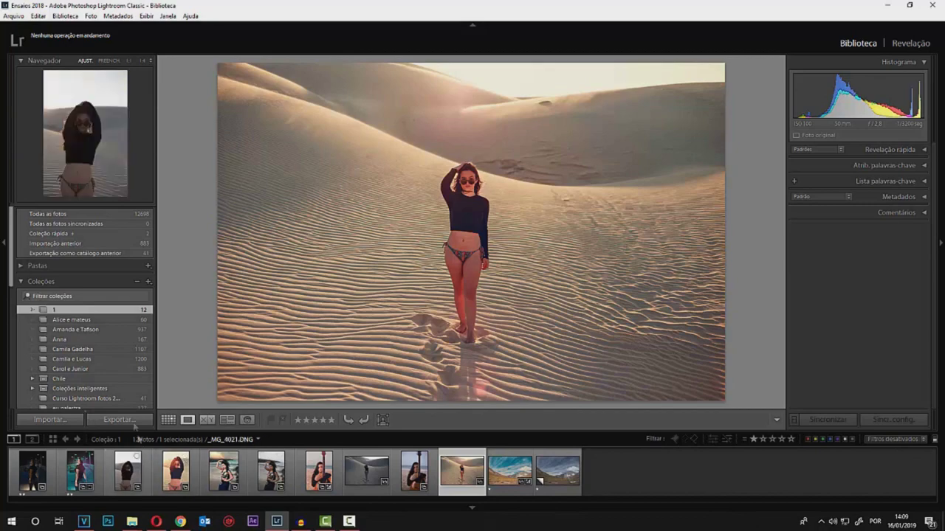
{"action": "left_click", "coordinate": [48, 420]}
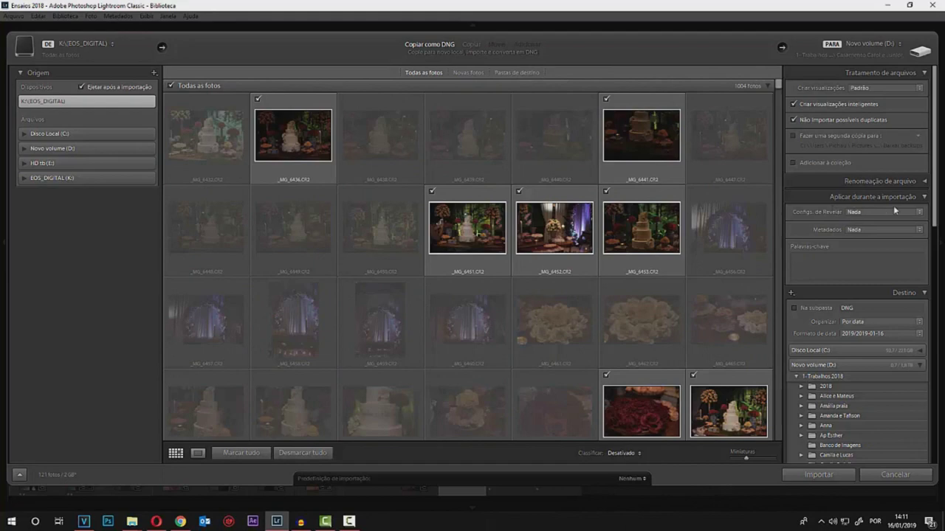
List the develop presets available to apply during import
{"action": "left_click", "coordinate": [873, 213]}
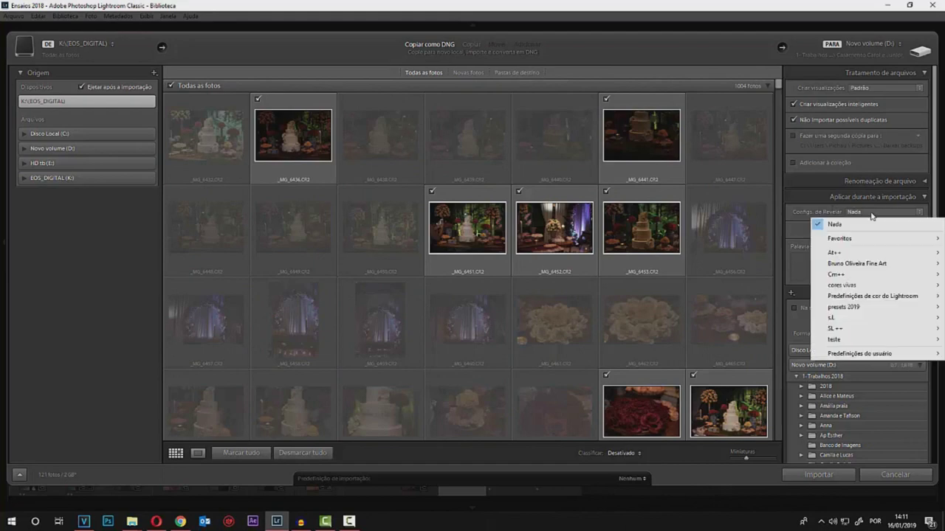
{"action": "mouse_move", "coordinate": [857, 263]}
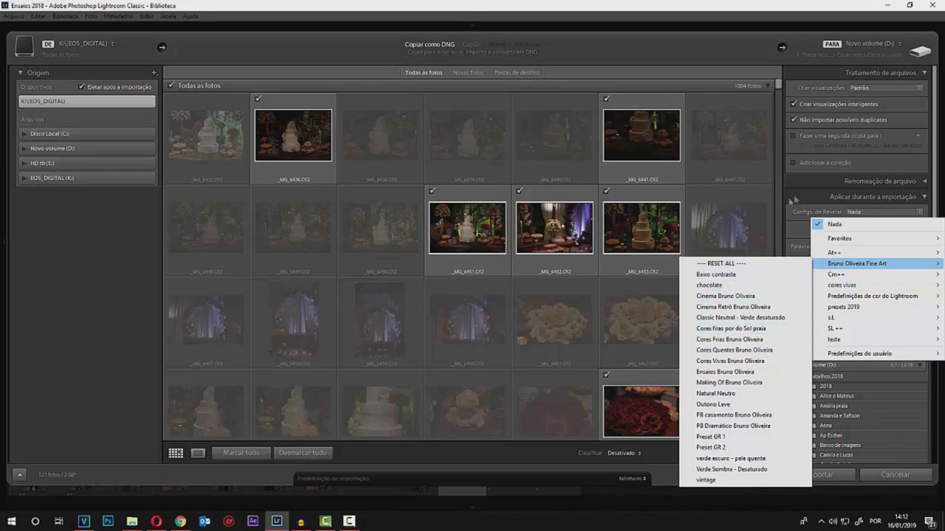
Close the import preset list without choosing a preset, leaving it at Nada
{"action": "left_click", "coordinate": [800, 190]}
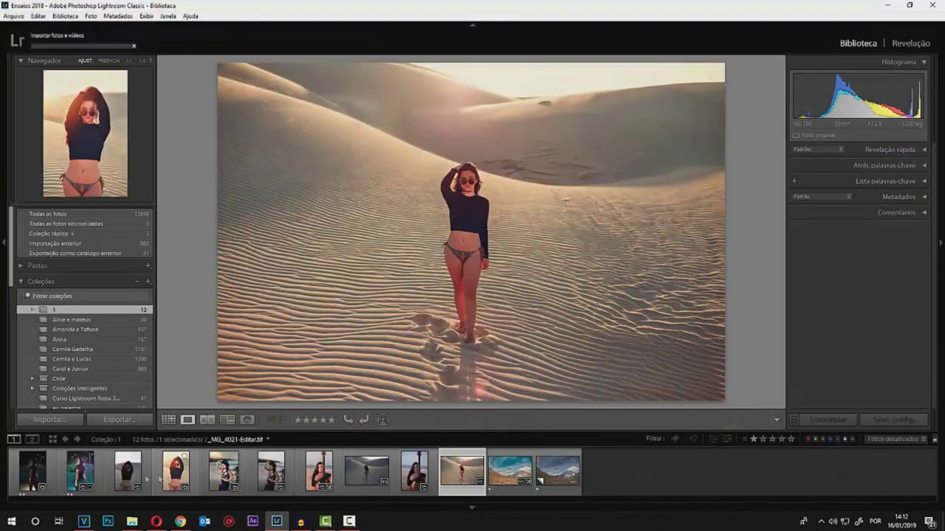
Open the desert portrait in Develop, check its warm edit, then return to the original DNG
{"action": "left_click", "coordinate": [130, 476]}
{"action": "key", "text": "d"}
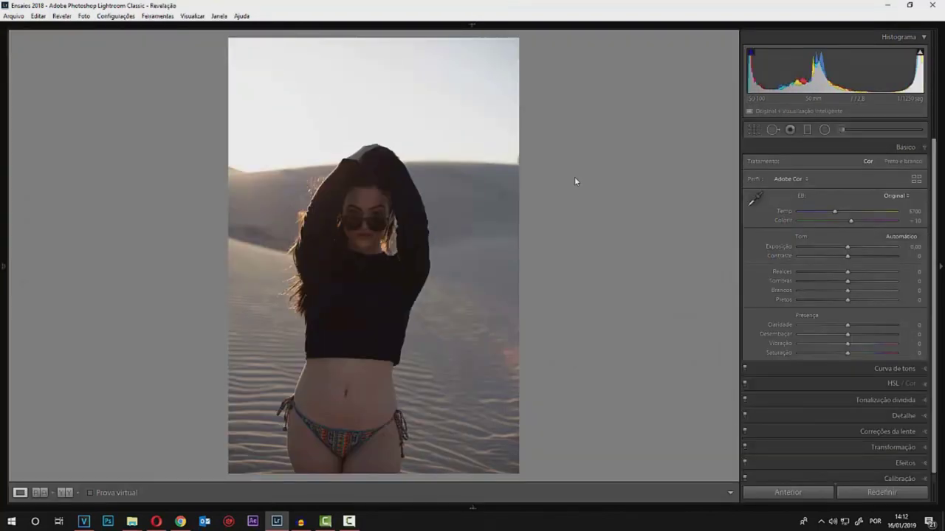
{"action": "mouse_move", "coordinate": [472, 507]}
{"action": "left_click", "coordinate": [172, 483]}
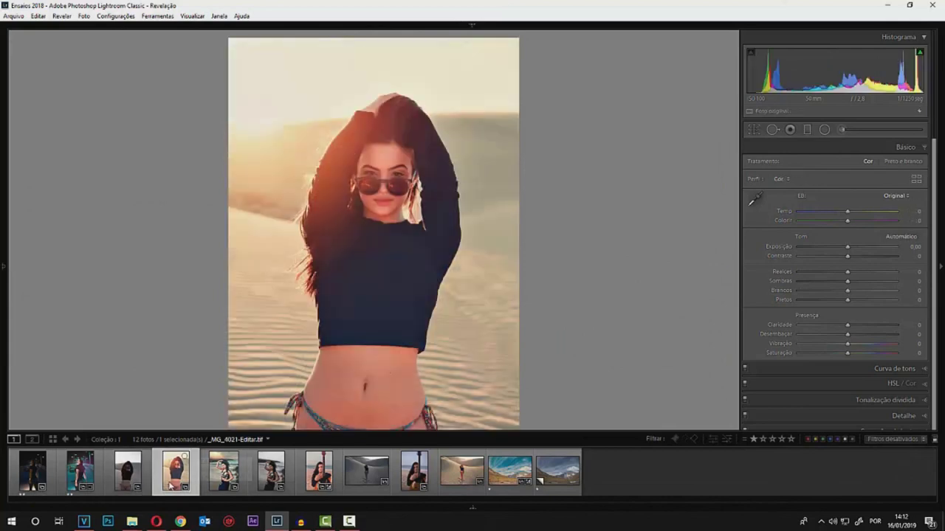
{"action": "left_click", "coordinate": [130, 483]}
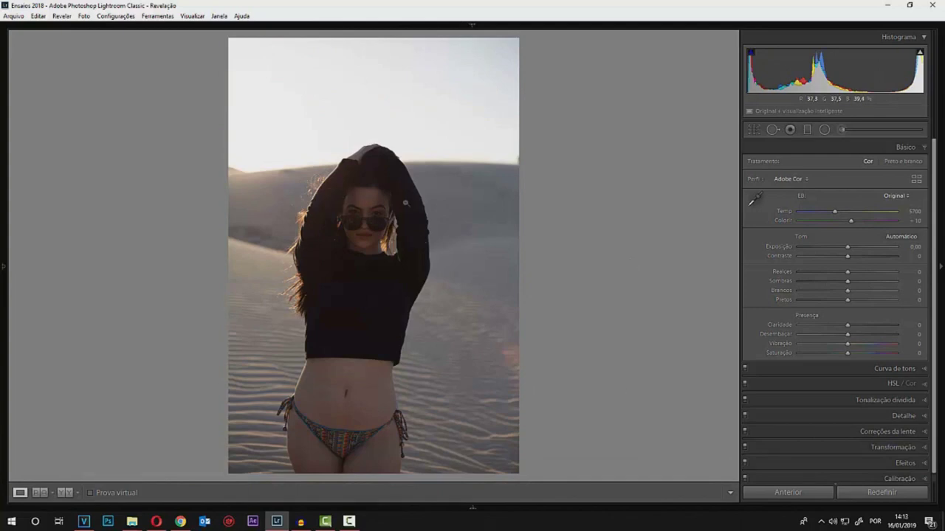
{"action": "left_click", "coordinate": [372, 210]}
{"action": "left_click", "coordinate": [366, 317]}
{"action": "left_click", "coordinate": [868, 249]}
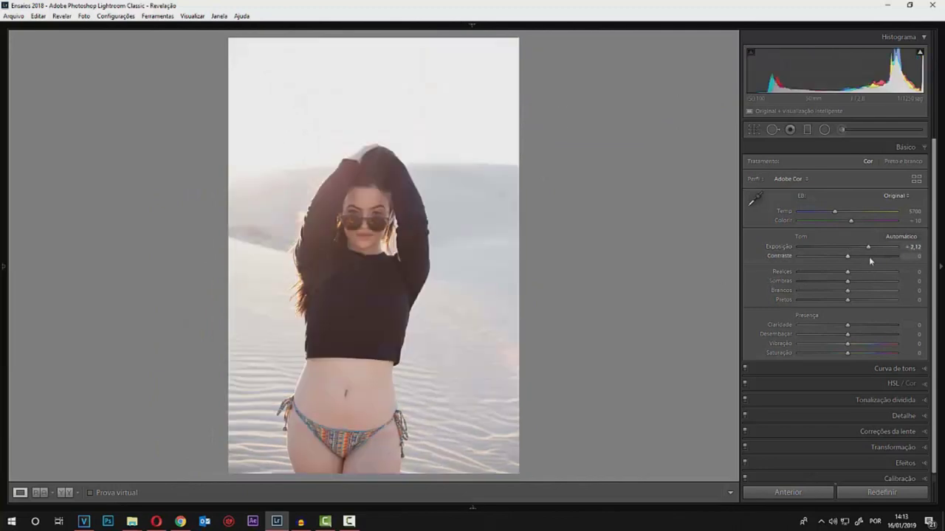
{"action": "left_click_drag", "start_coordinate": [868, 249], "coordinate": [870, 248]}
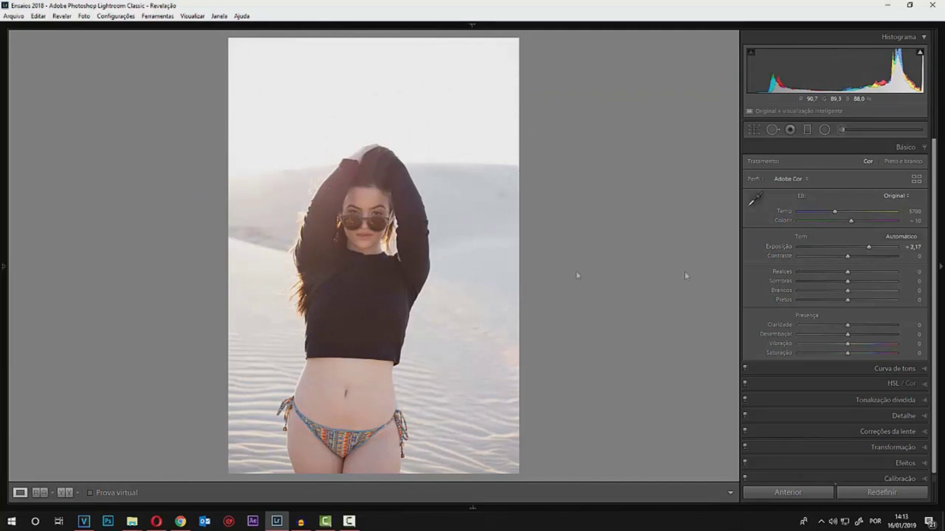
{"action": "key", "text": "ctrl+z"}
{"action": "key", "text": "ctrl+z"}
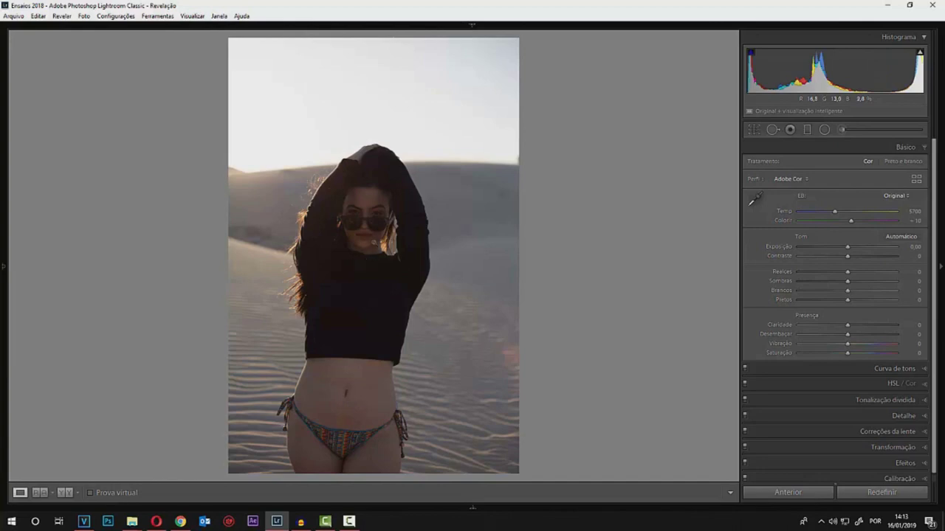
{"action": "left_click", "coordinate": [356, 241]}
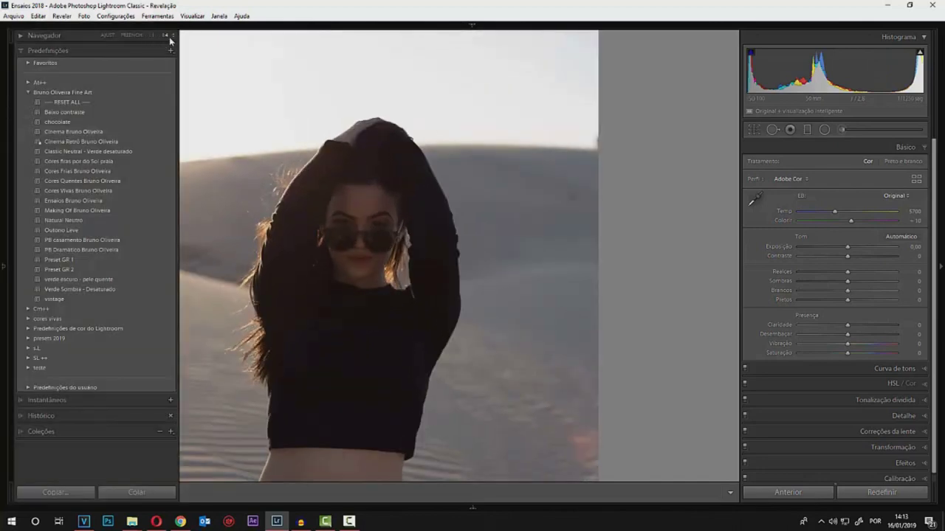
{"action": "left_click", "coordinate": [172, 36]}
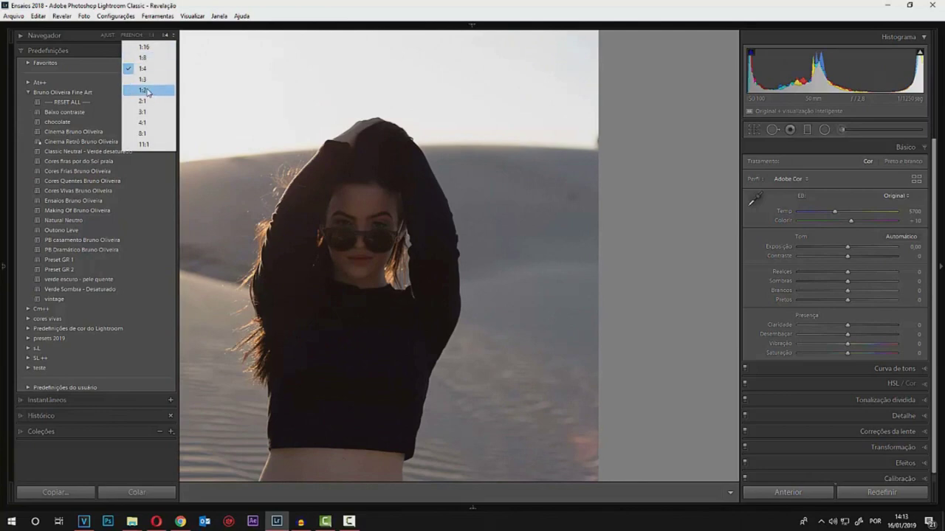
{"action": "left_click", "coordinate": [146, 91]}
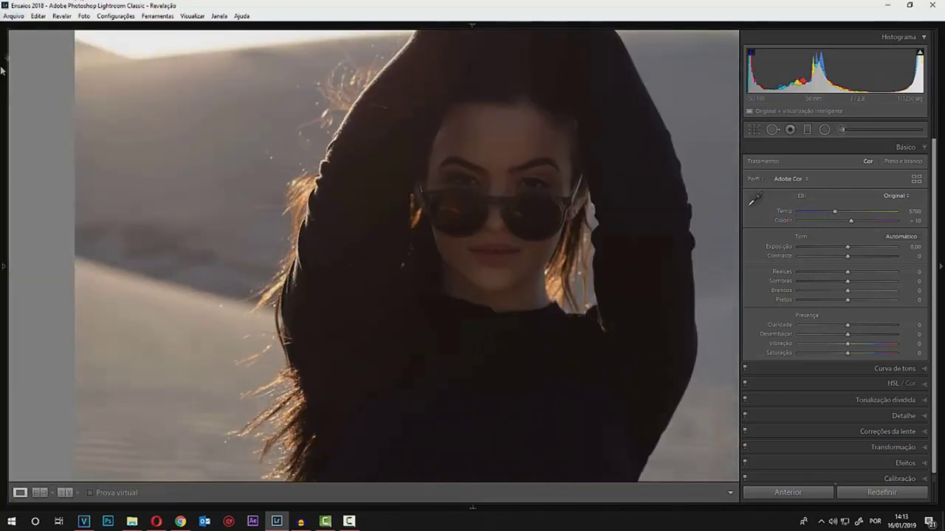
{"action": "mouse_move", "coordinate": [4, 266]}
{"action": "left_click", "coordinate": [172, 35]}
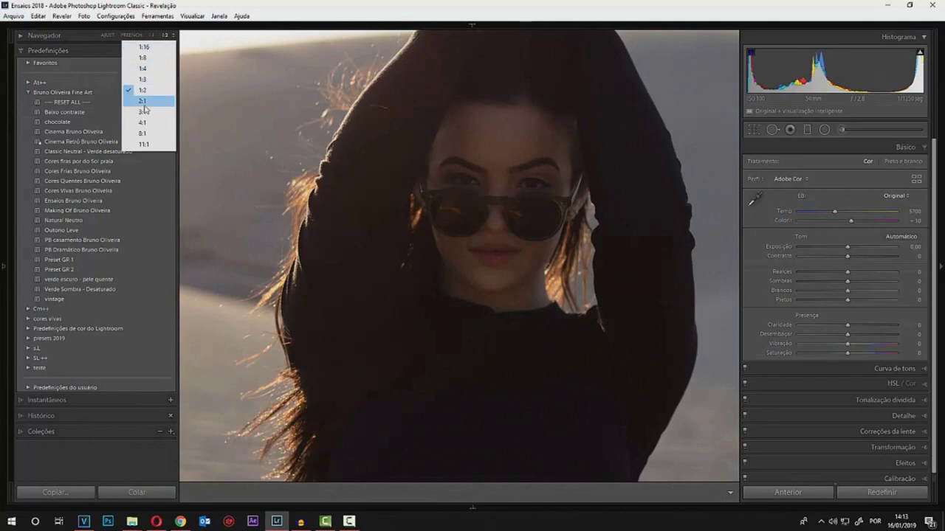
{"action": "left_click", "coordinate": [144, 103]}
{"action": "mouse_move", "coordinate": [312, 175]}
{"action": "left_mouse_down"}
{"action": "mouse_move", "coordinate": [510, 255]}
{"action": "mouse_move", "coordinate": [451, 344]}
{"action": "left_mouse_up"}
{"action": "left_click", "coordinate": [443, 305]}
{"action": "left_click", "coordinate": [393, 261]}
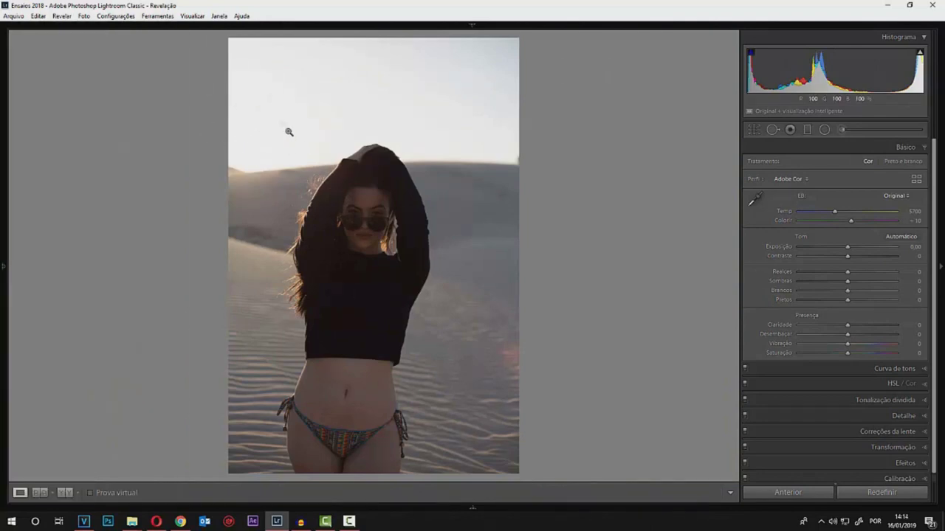
{"action": "left_click", "coordinate": [371, 217]}
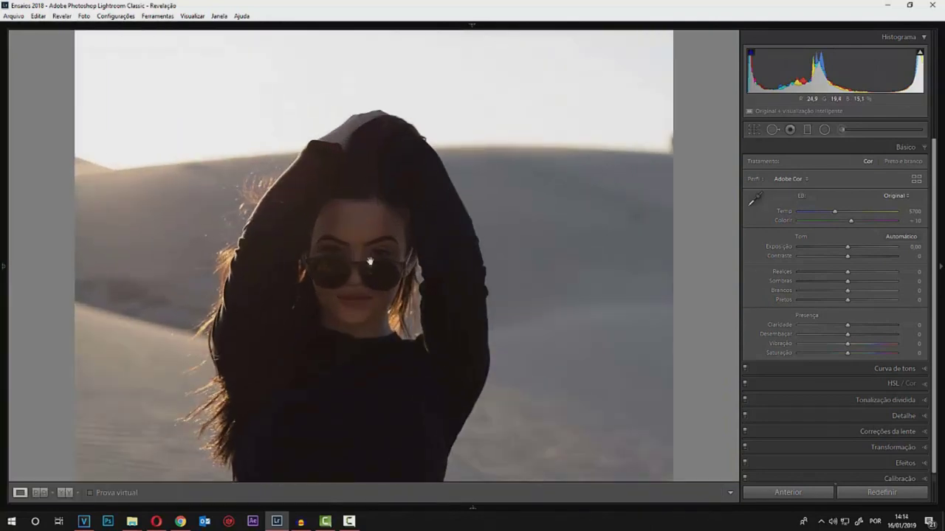
{"action": "scroll", "coordinate": [369, 261], "scroll_direction": "down", "scroll_amount": 1}
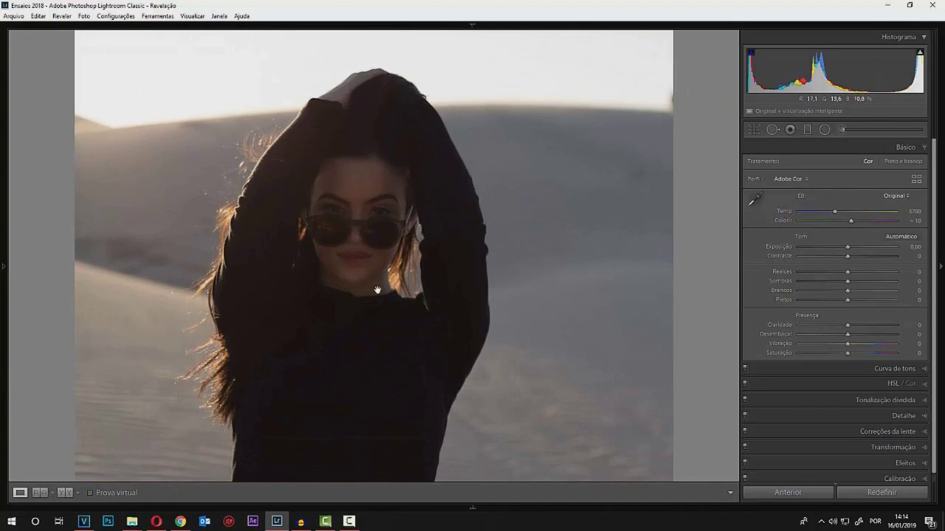
{"action": "left_click_drag", "start_coordinate": [371, 292], "coordinate": [382, 245]}
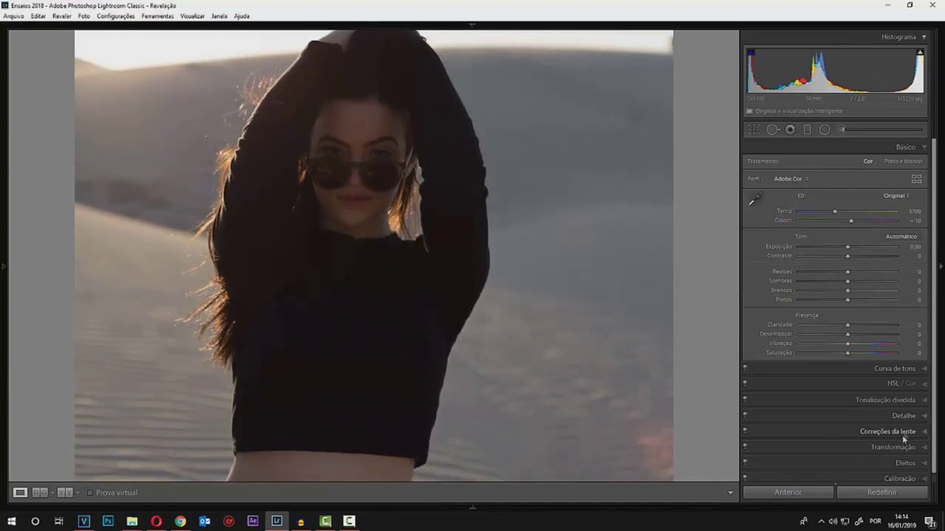
{"action": "left_click", "coordinate": [922, 415]}
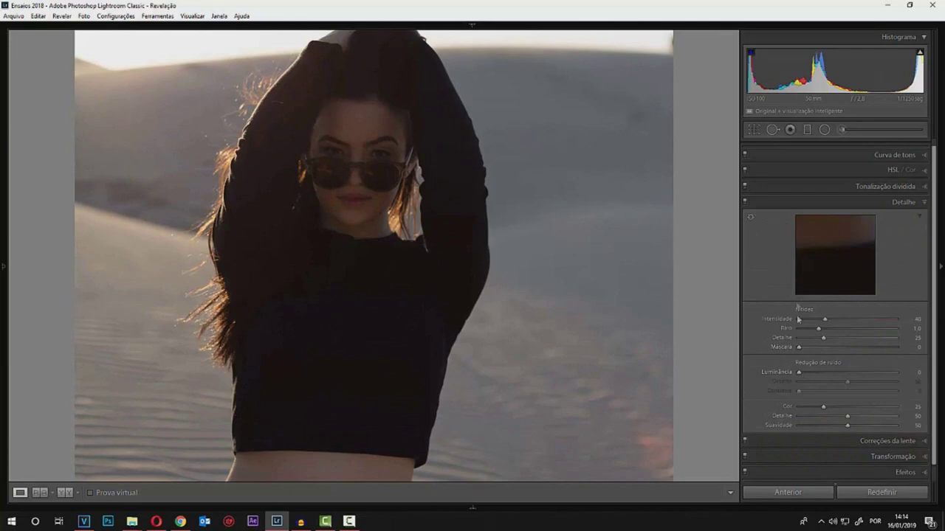
{"action": "scroll", "coordinate": [780, 299], "scroll_direction": "up", "scroll_amount": 1}
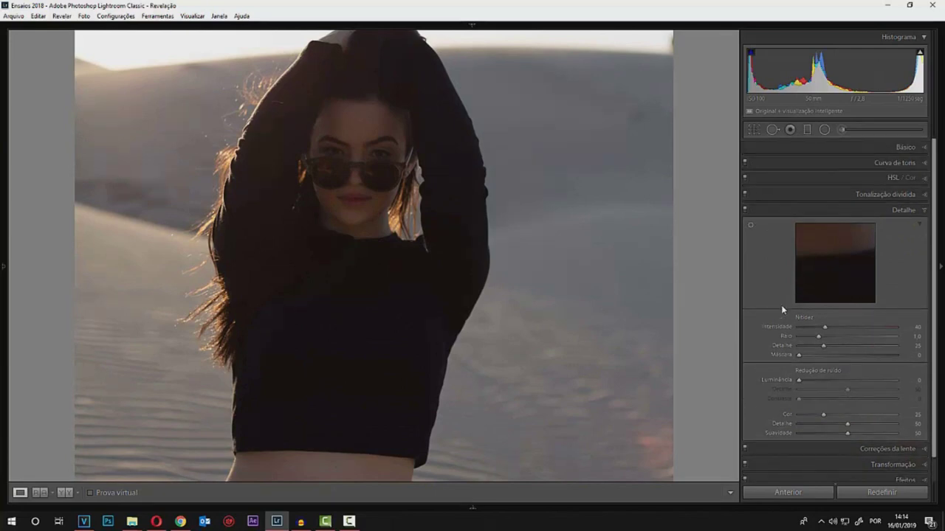
{"action": "left_click", "coordinate": [924, 210]}
{"action": "key", "text": "ctrl+1"}
{"action": "key", "text": "z"}
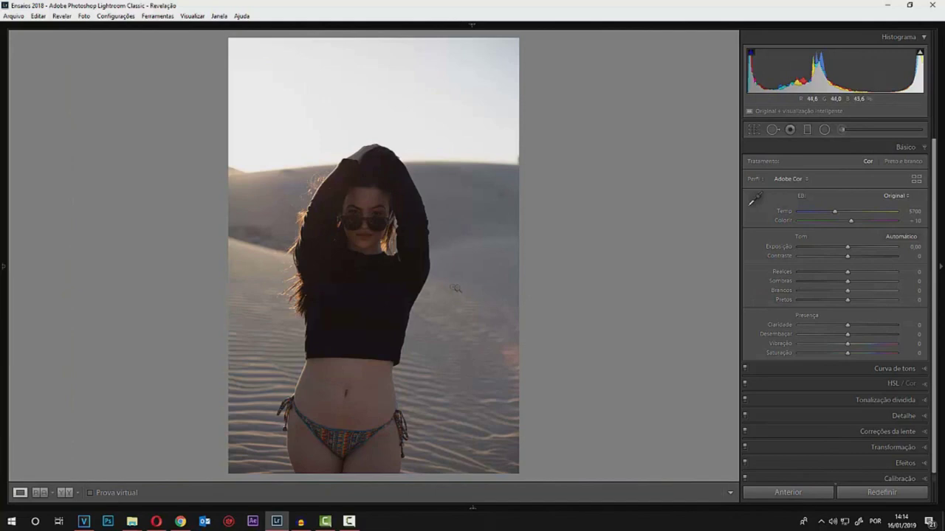
Try shadows, highlights, contrast, dehaze and temperature tweaks on the desert portrait
{"action": "left_click_drag", "start_coordinate": [848, 284], "coordinate": [880, 286]}
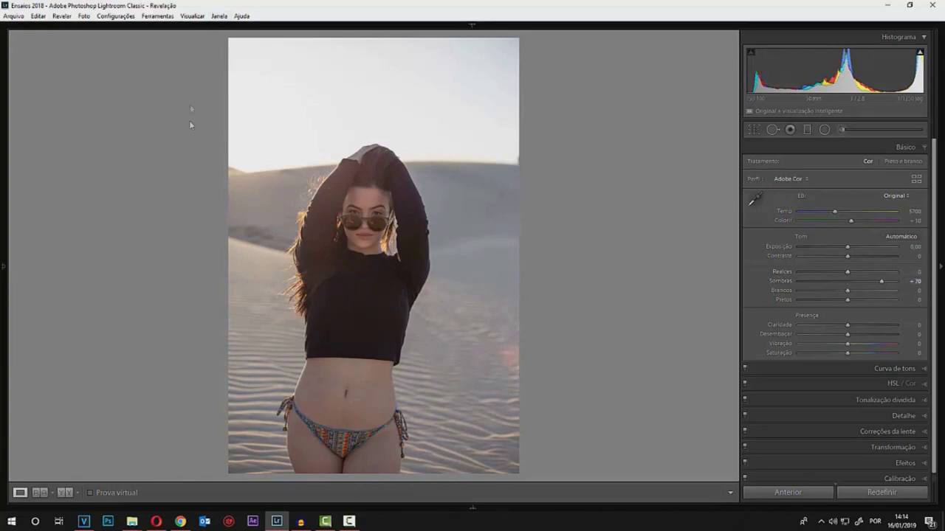
{"action": "left_click_drag", "start_coordinate": [847, 273], "coordinate": [802, 274]}
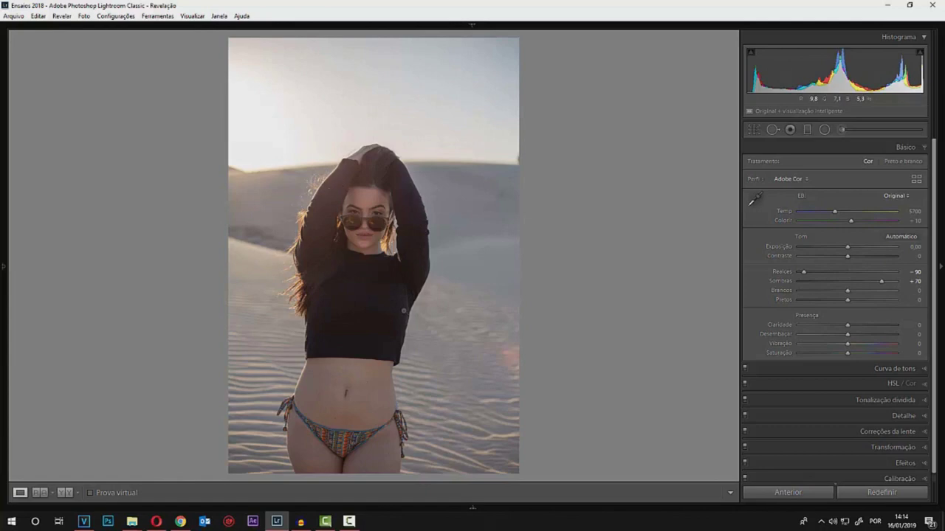
{"action": "left_click_drag", "start_coordinate": [847, 260], "coordinate": [871, 260]}
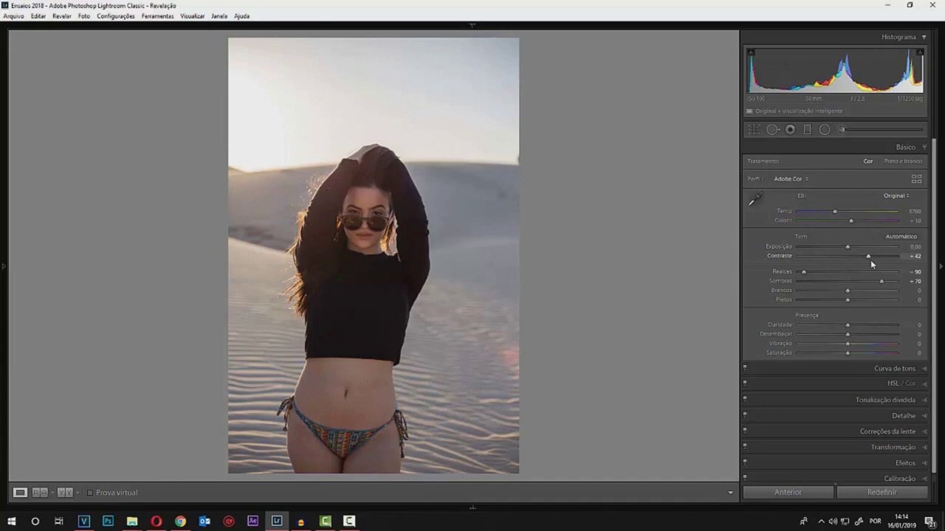
{"action": "double_click", "coordinate": [868, 256]}
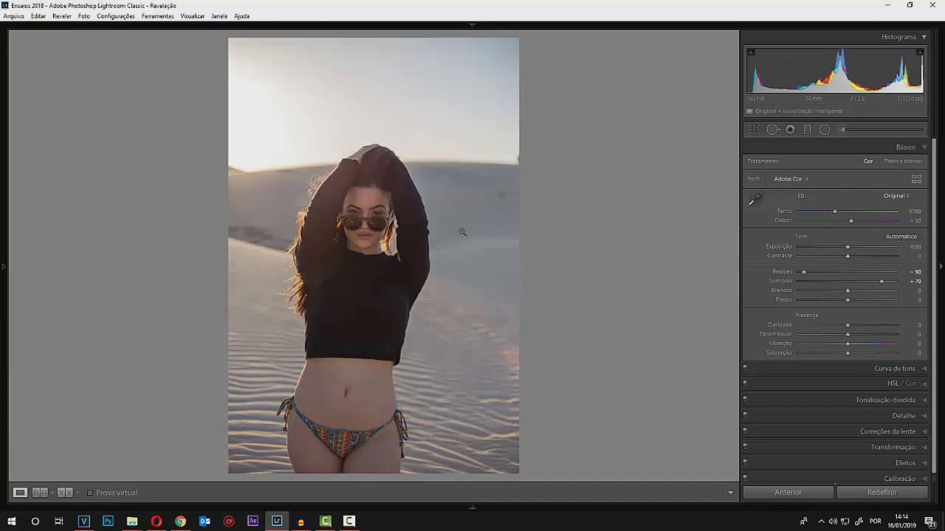
{"action": "left_click_drag", "start_coordinate": [847, 334], "coordinate": [864, 341]}
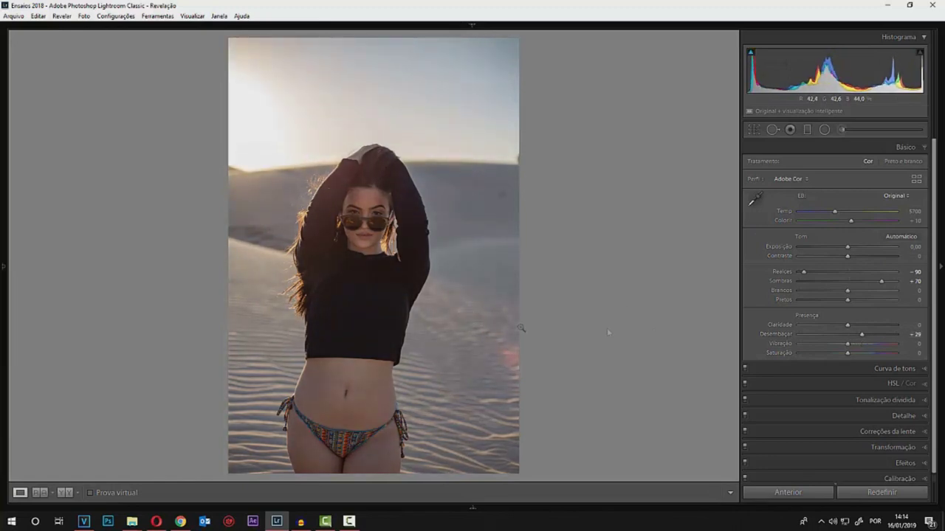
{"action": "left_click_drag", "start_coordinate": [862, 335], "coordinate": [864, 335]}
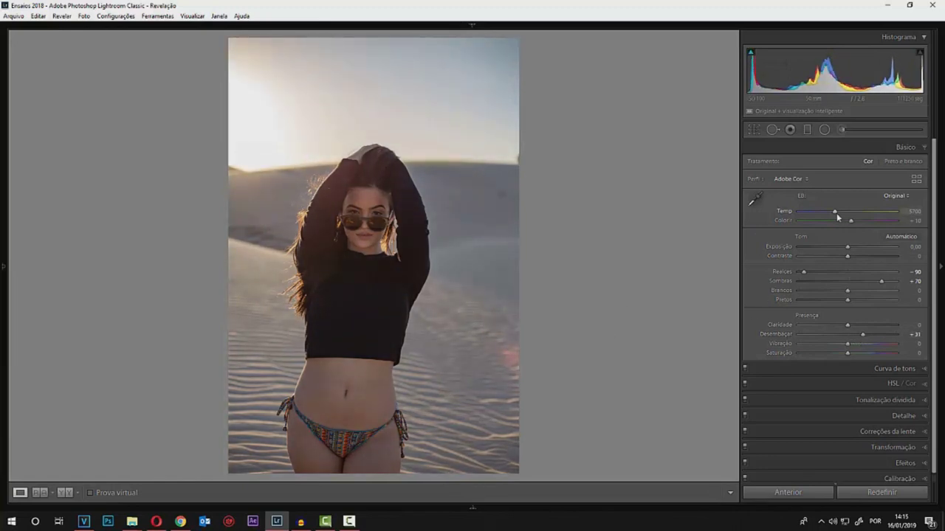
{"action": "left_click_drag", "start_coordinate": [836, 212], "coordinate": [838, 212]}
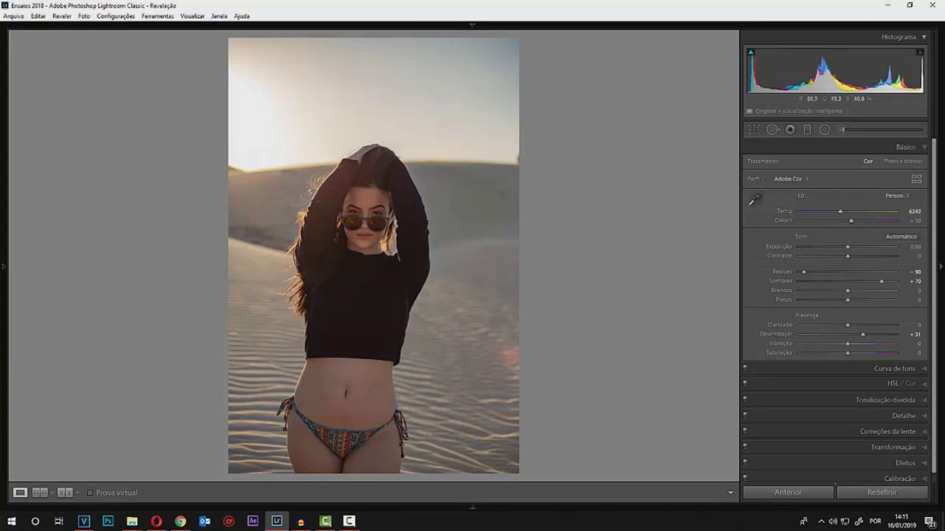
Zoom in on the face, compare before and after, and boost vibrance
{"action": "left_click", "coordinate": [394, 223]}
{"action": "left_click_drag", "start_coordinate": [362, 323], "coordinate": [362, 249]}
{"action": "left_click", "coordinate": [362, 249]}
{"action": "key", "text": "backslash"}
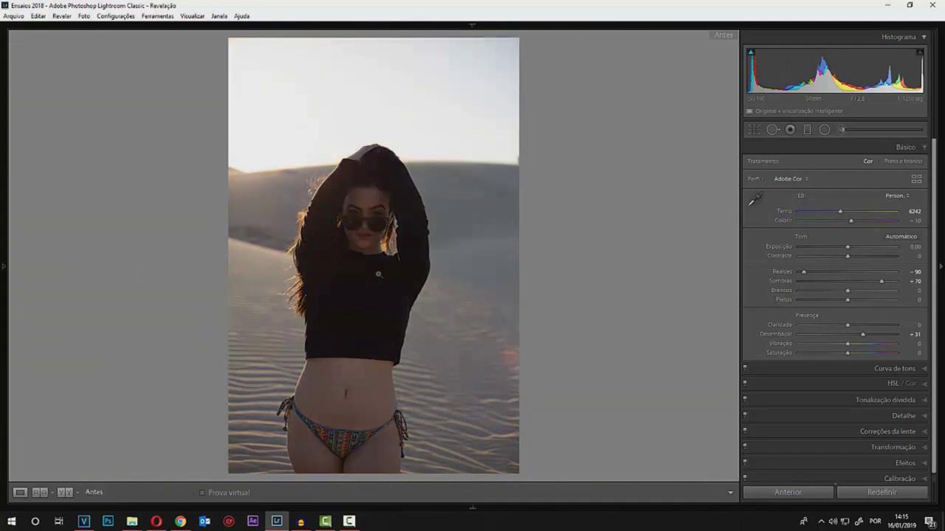
{"action": "key", "text": "backslash"}
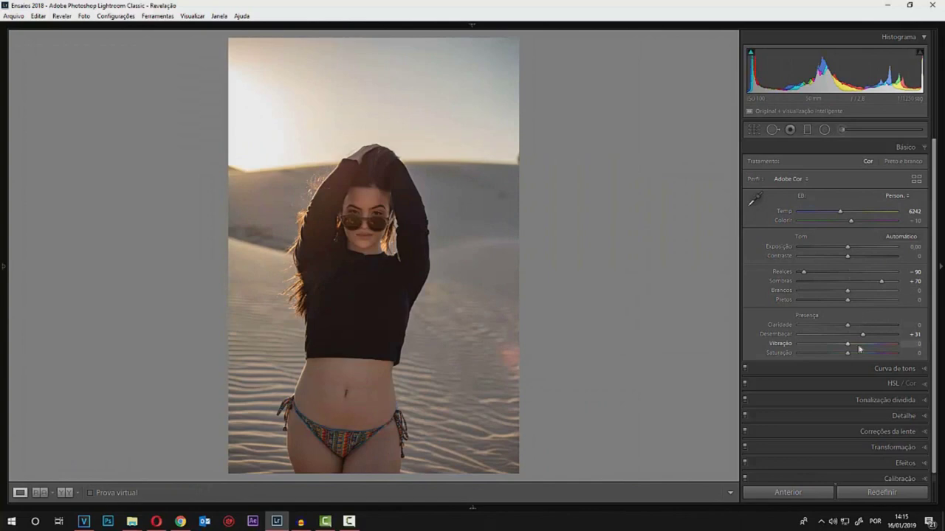
{"action": "left_click_drag", "start_coordinate": [853, 344], "coordinate": [863, 344]}
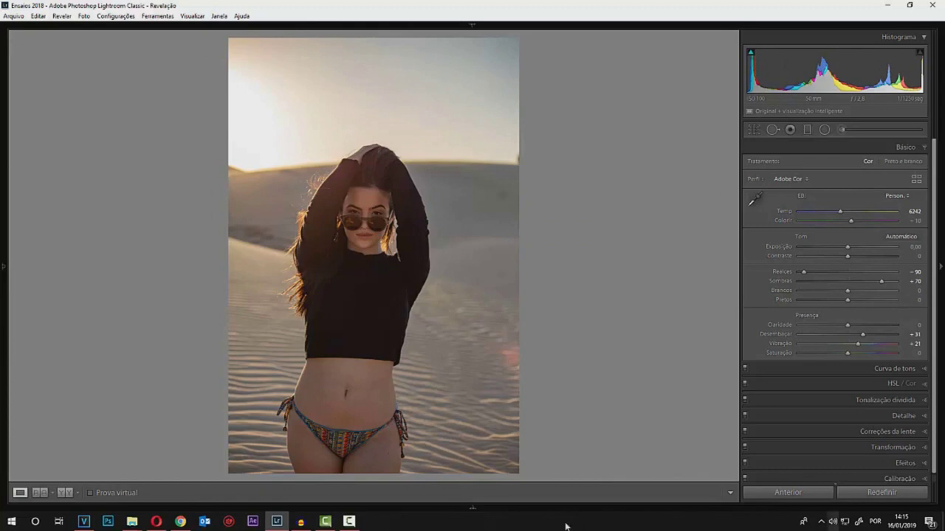
Reset the Basic panel to defaults and show the develop presets list
{"action": "left_click", "coordinate": [927, 149]}
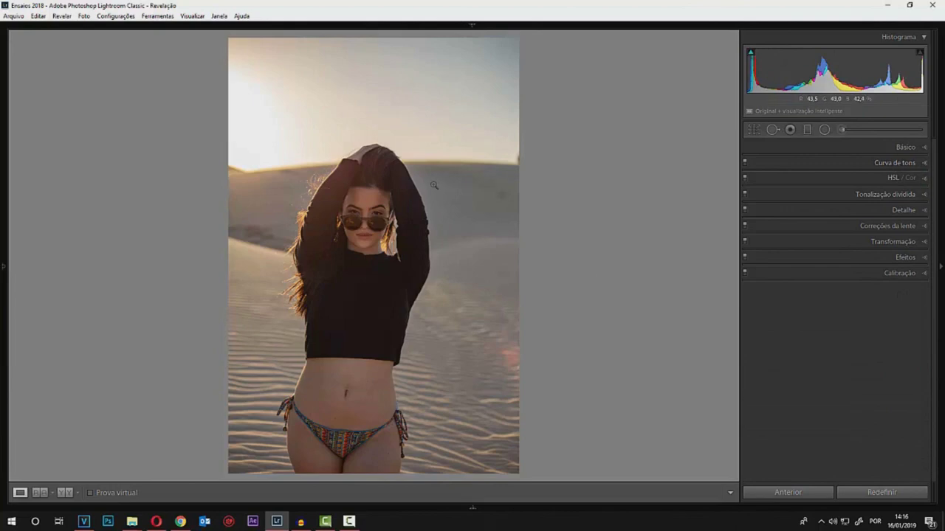
{"action": "left_click", "coordinate": [922, 148]}
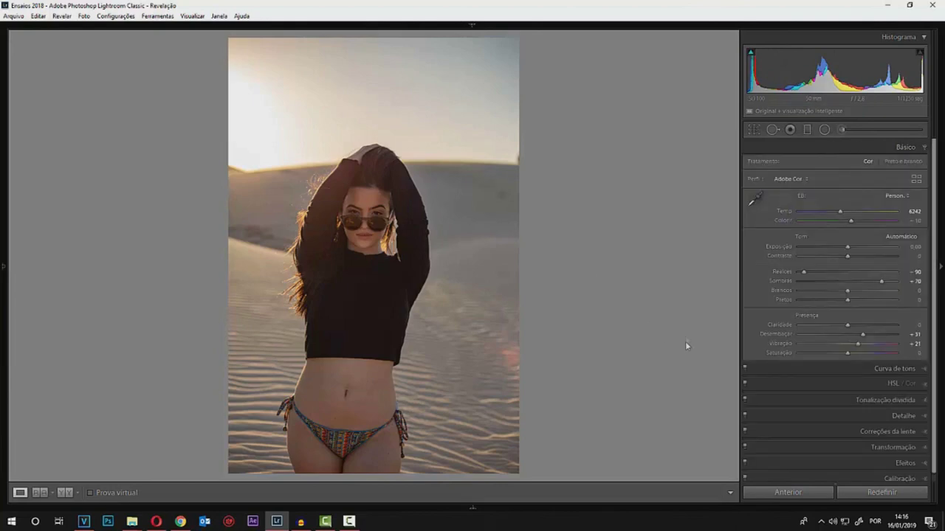
{"action": "left_click", "coordinate": [870, 496]}
{"action": "left_click", "coordinate": [4, 265]}
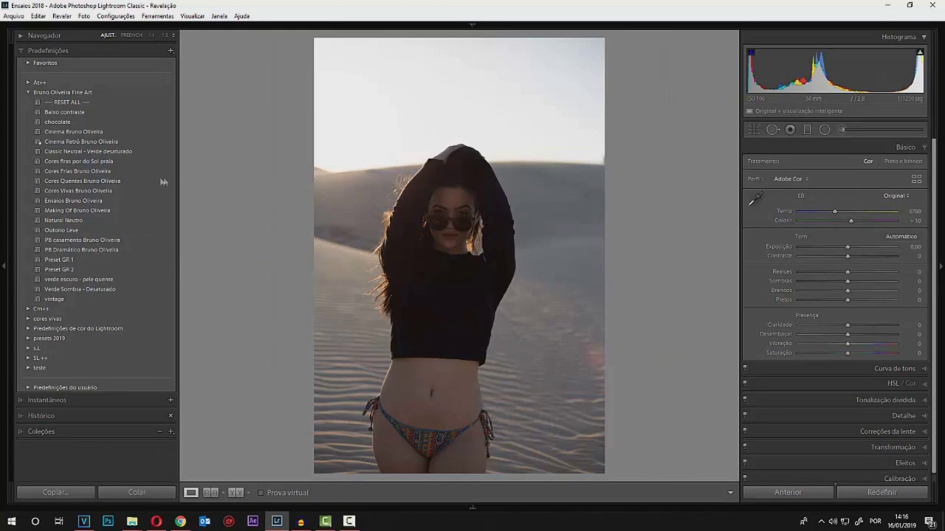
{"action": "left_click", "coordinate": [107, 184]}
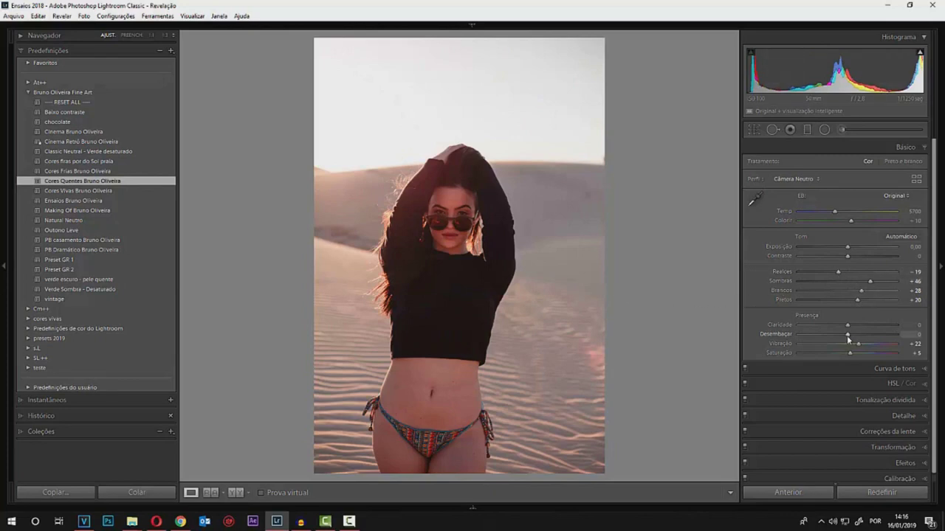
{"action": "left_click_drag", "start_coordinate": [848, 335], "coordinate": [856, 335]}
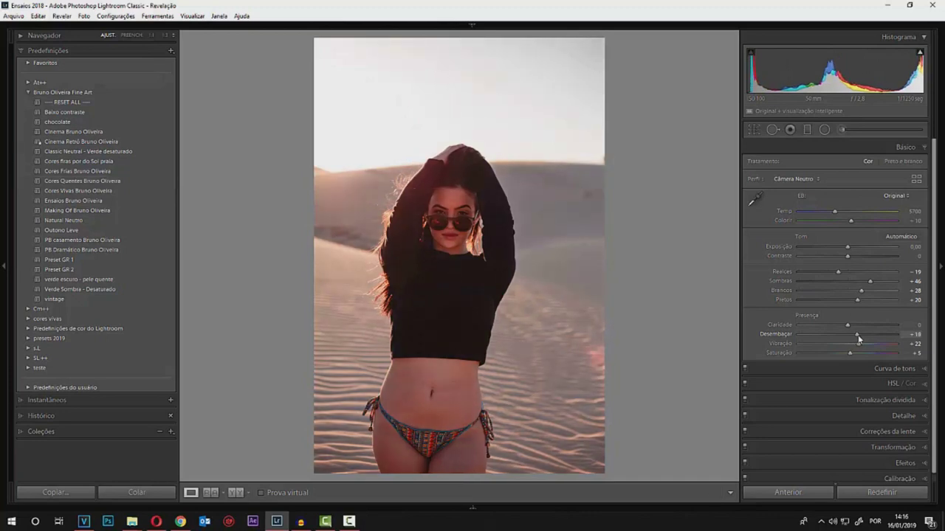
{"action": "left_click_drag", "start_coordinate": [871, 282], "coordinate": [889, 282]}
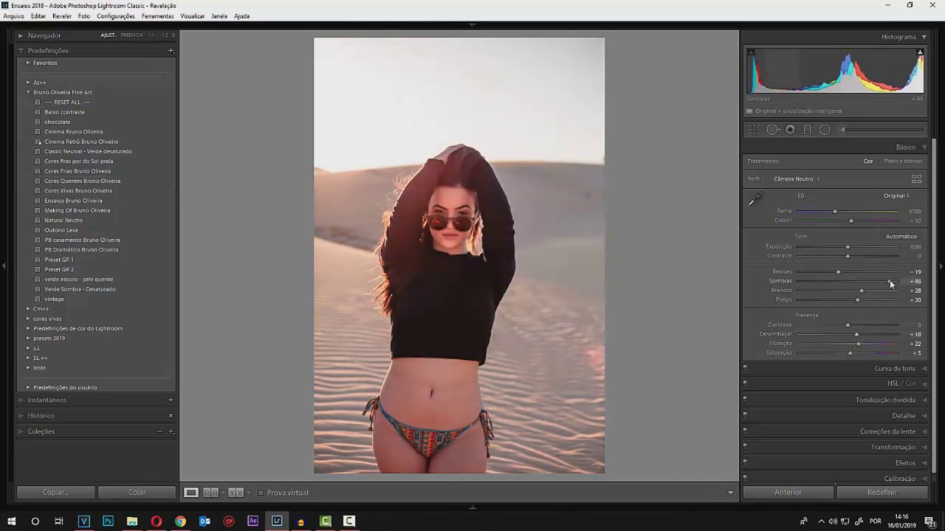
{"action": "left_click_drag", "start_coordinate": [839, 273], "coordinate": [811, 274]}
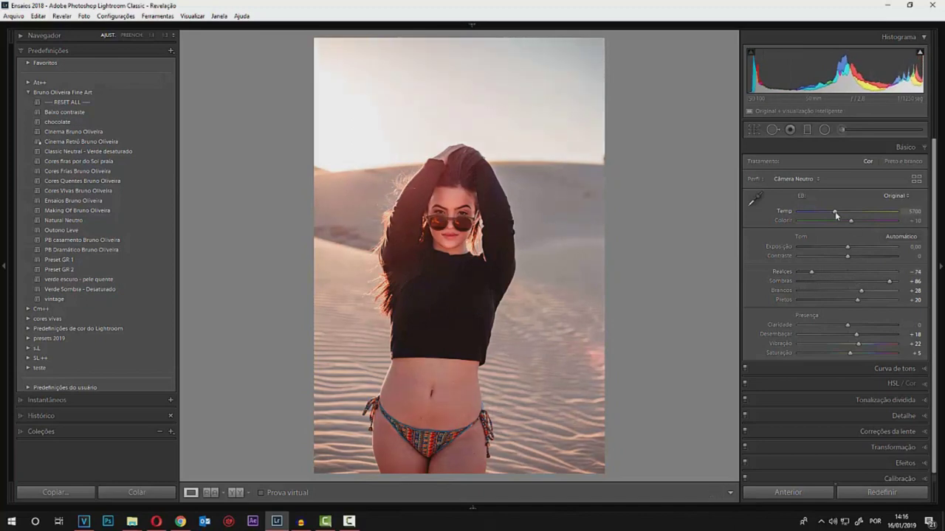
{"action": "left_click_drag", "start_coordinate": [833, 211], "coordinate": [830, 215]}
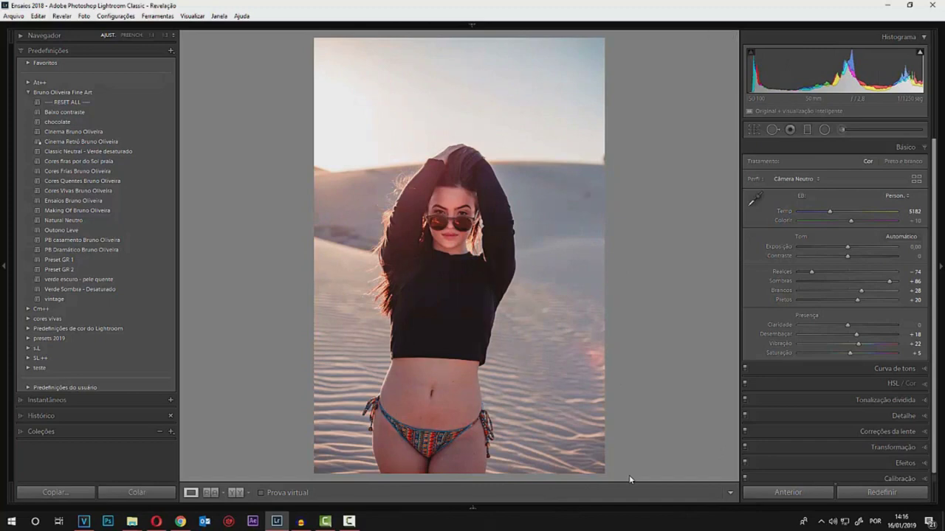
{"action": "left_click", "coordinate": [877, 494]}
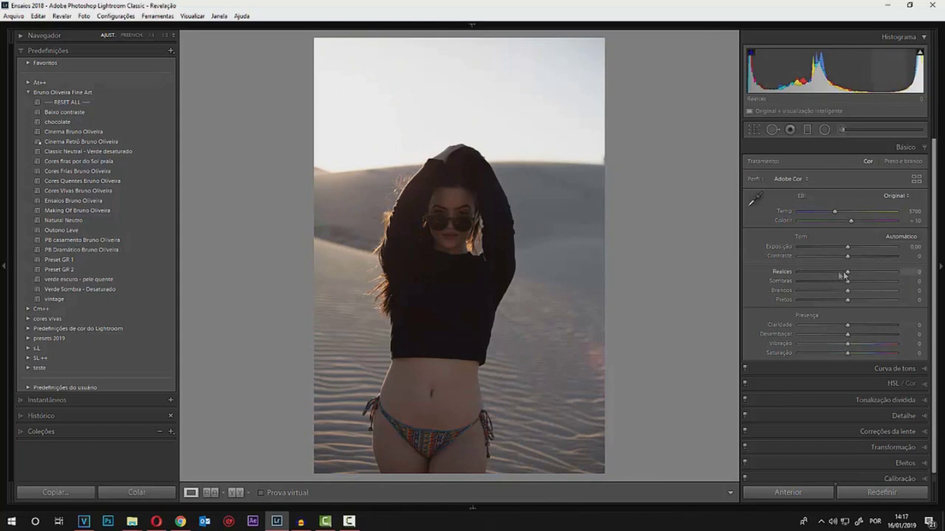
Set highlights −76, shadows +85, dehaze +26 and temperature 5889 on the desert portrait
{"action": "left_click_drag", "start_coordinate": [842, 275], "coordinate": [812, 276]}
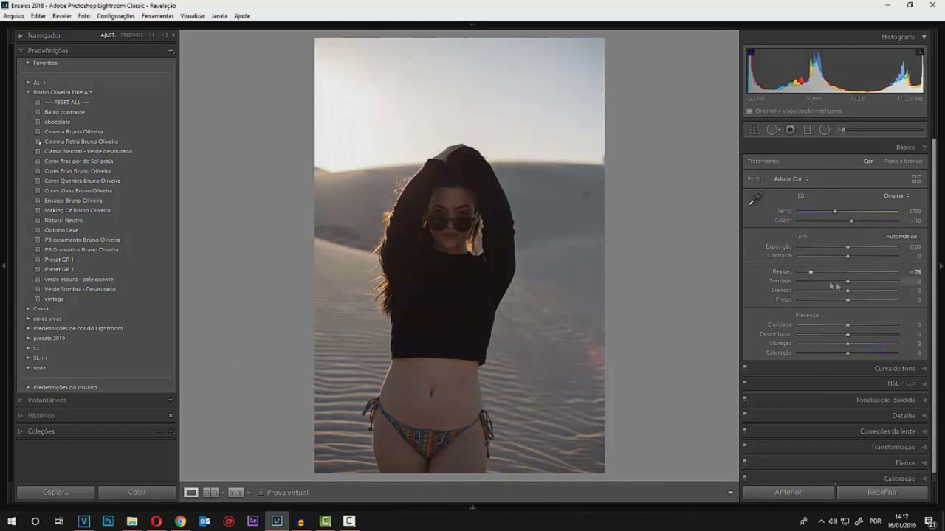
{"action": "left_click_drag", "start_coordinate": [847, 281], "coordinate": [889, 281]}
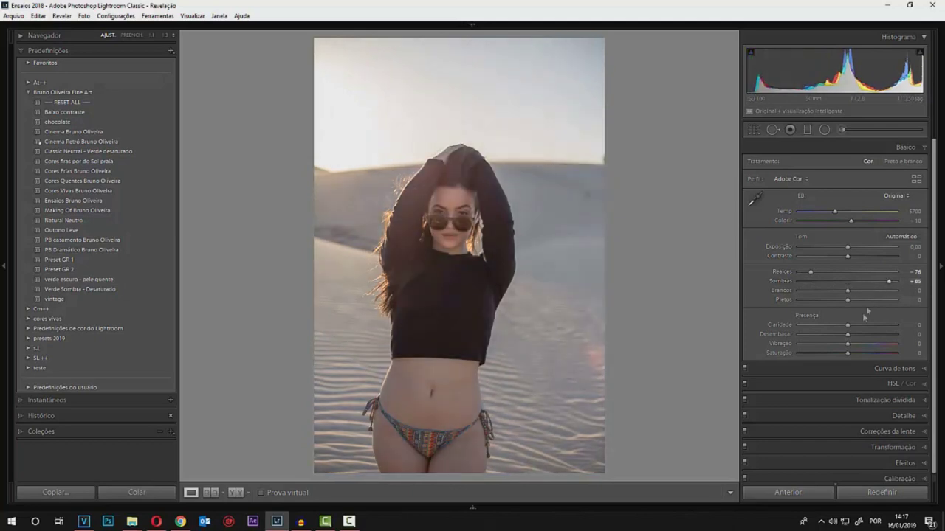
{"action": "left_click_drag", "start_coordinate": [848, 334], "coordinate": [860, 335]}
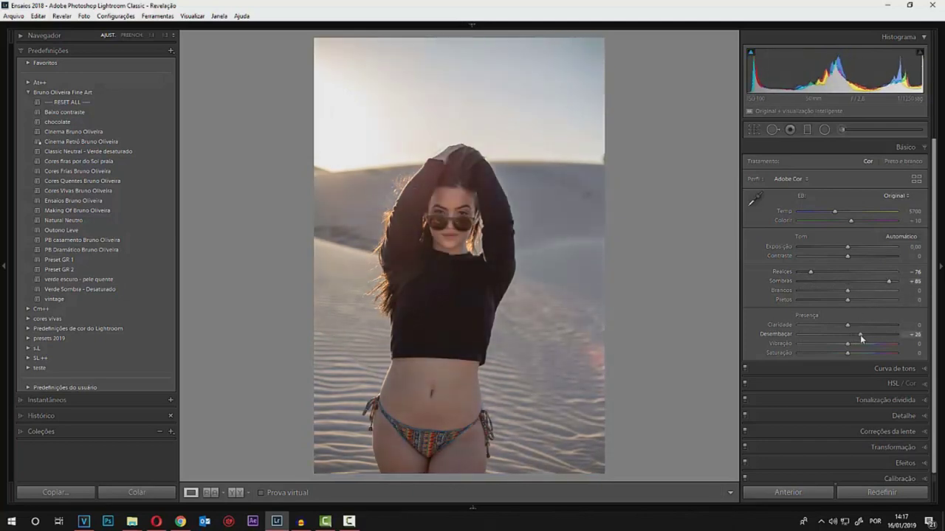
{"action": "left_click_drag", "start_coordinate": [835, 211], "coordinate": [837, 214]}
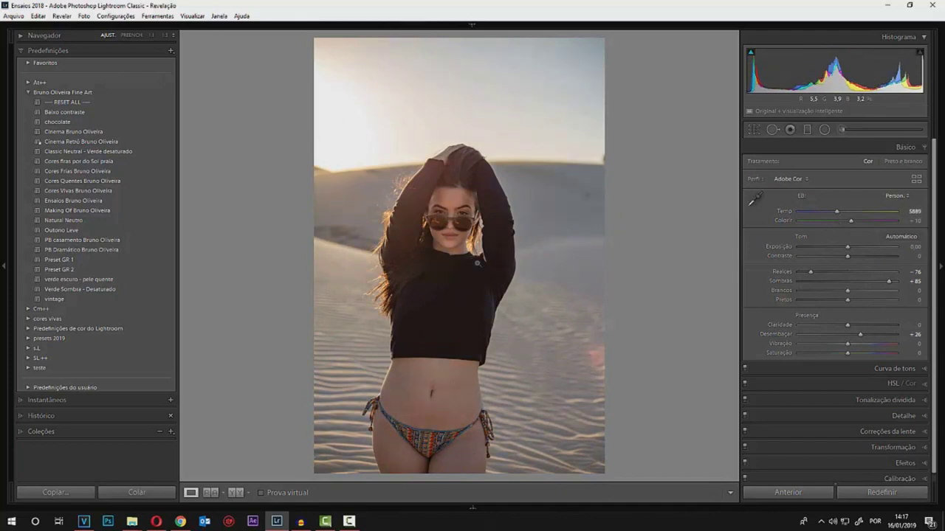
{"action": "left_click", "coordinate": [170, 50]}
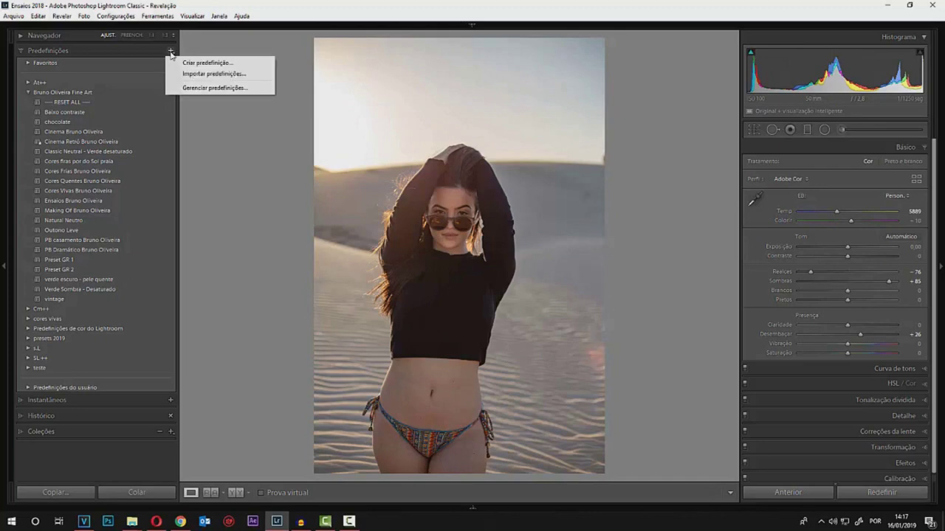
Cancel creating a new preset and switch to the beach photo via the Filmstrip
{"action": "left_click", "coordinate": [208, 63]}
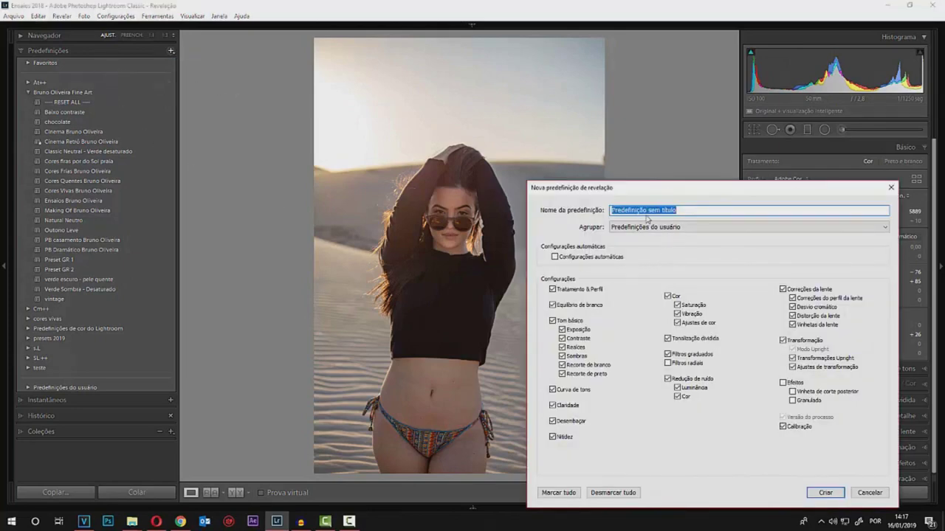
{"action": "key", "text": "Escape"}
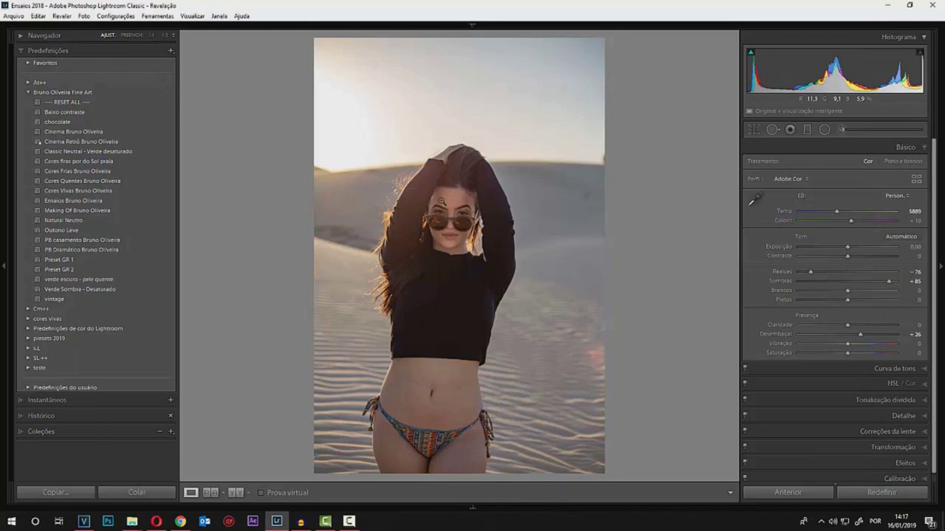
{"action": "left_click", "coordinate": [472, 508]}
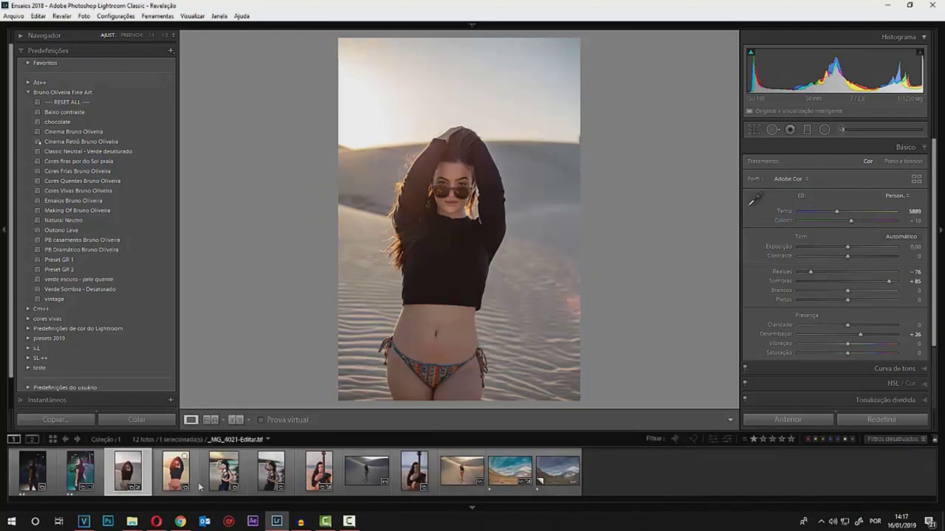
{"action": "left_click", "coordinate": [509, 471]}
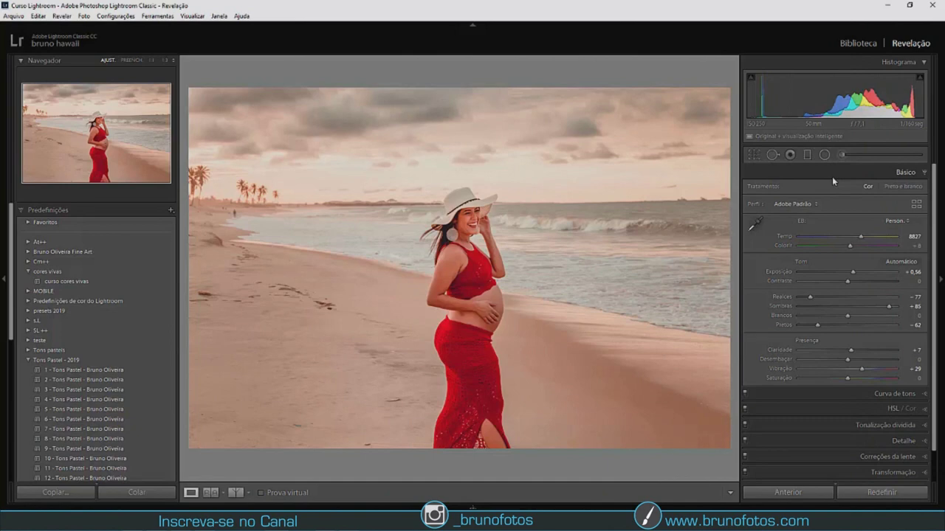
Brush a mask over the red outfit and limit it to the sampled dress colour
{"action": "left_click", "coordinate": [841, 154]}
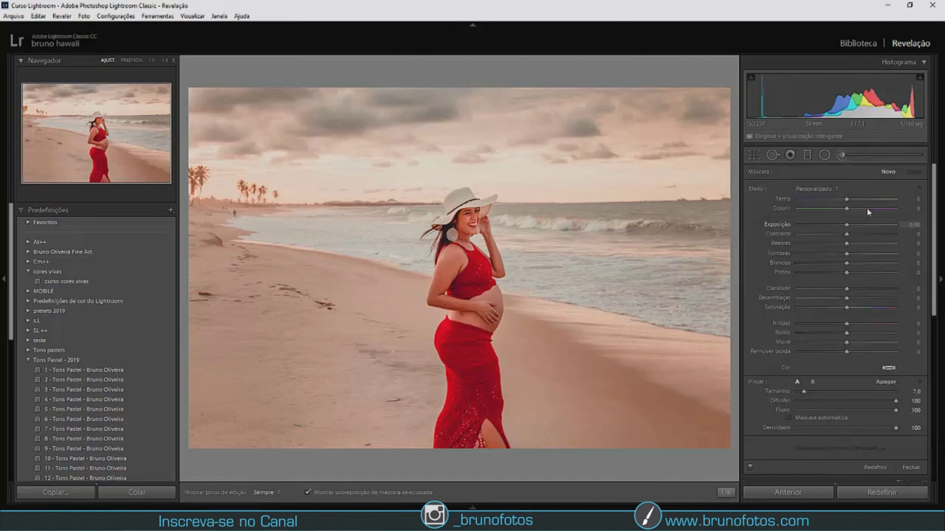
{"action": "scroll", "coordinate": [473, 357], "scroll_direction": "up", "scroll_amount": 3}
{"action": "left_click_drag", "start_coordinate": [472, 255], "coordinate": [472, 362]}
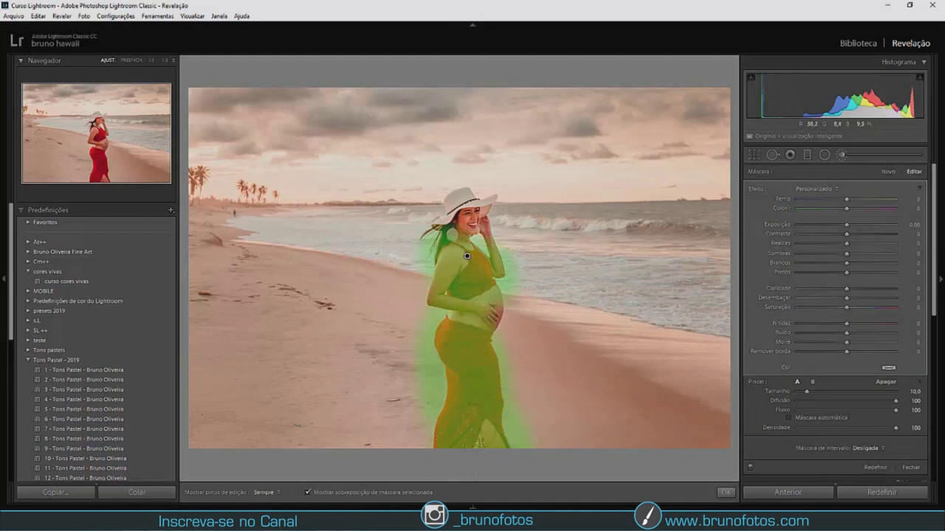
{"action": "scroll", "coordinate": [808, 347], "scroll_direction": "down", "scroll_amount": 3}
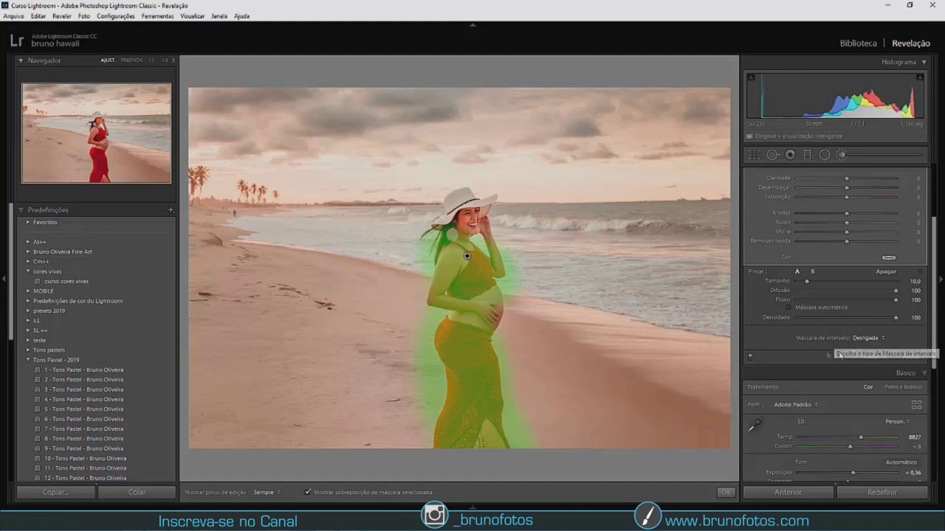
{"action": "left_click", "coordinate": [876, 340]}
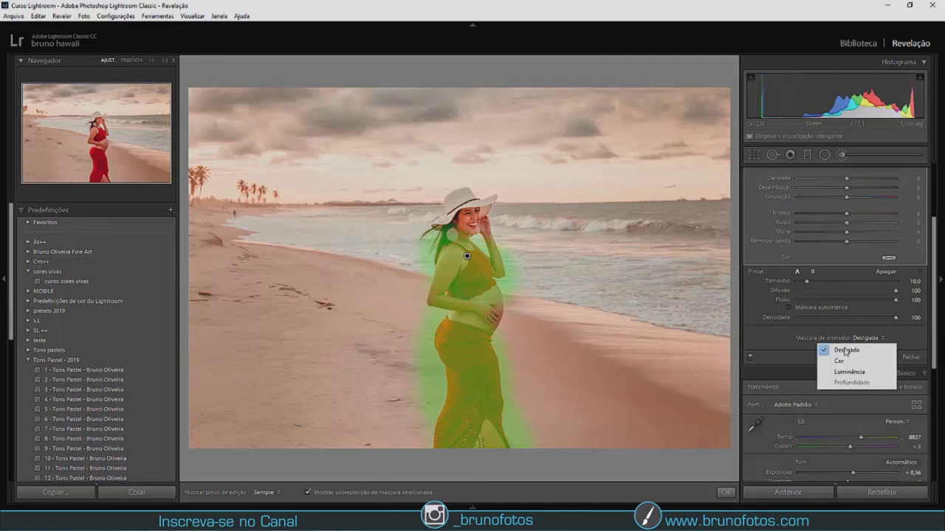
{"action": "left_click", "coordinate": [840, 361]}
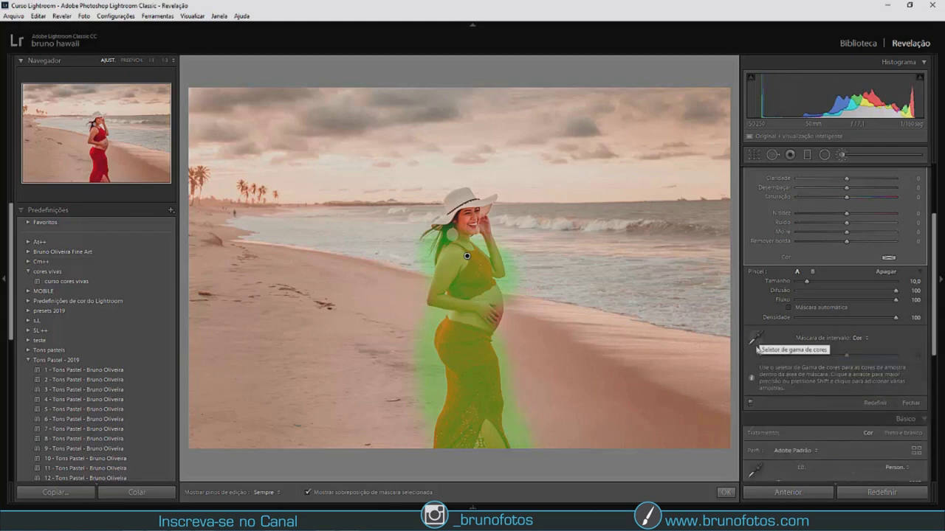
{"action": "left_click", "coordinate": [755, 339]}
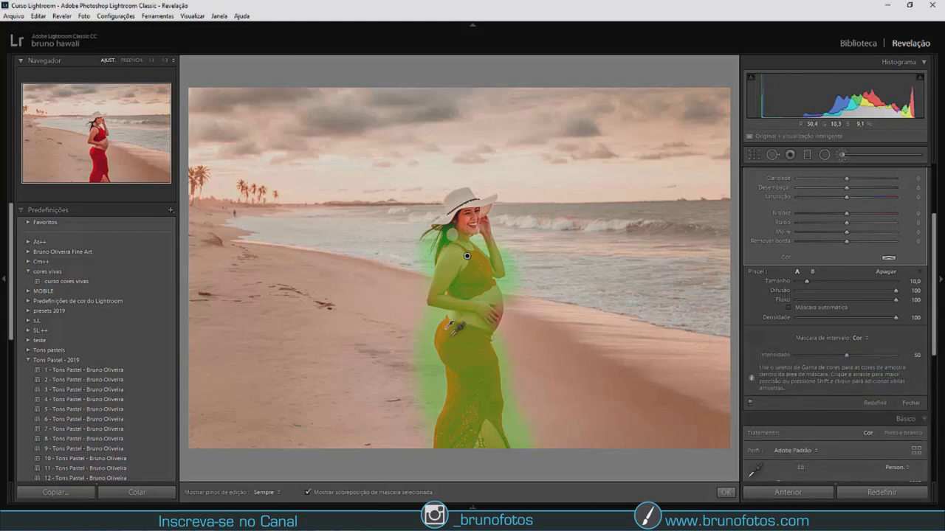
{"action": "left_click", "coordinate": [449, 325]}
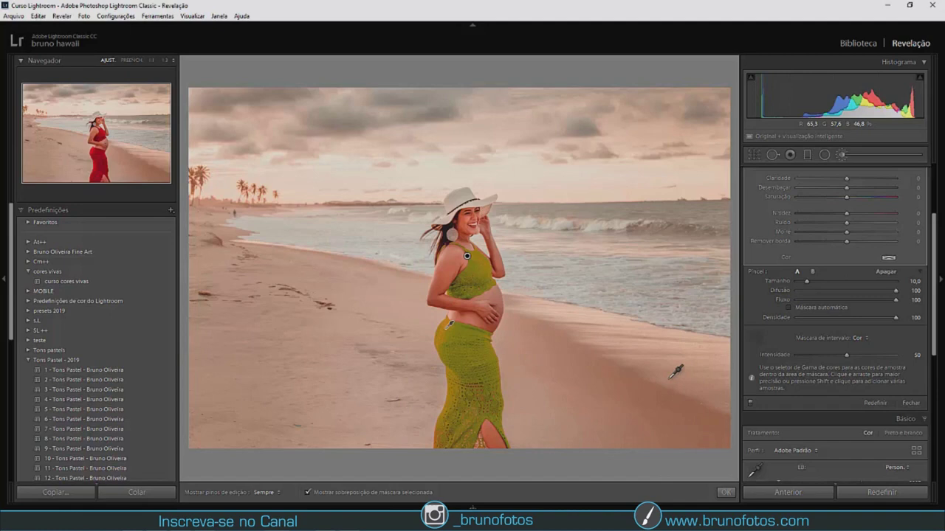
Tint the masked dress blue and set its saturation to −100
{"action": "key", "text": "o"}
{"action": "scroll", "coordinate": [849, 295], "scroll_direction": "up", "scroll_amount": 2}
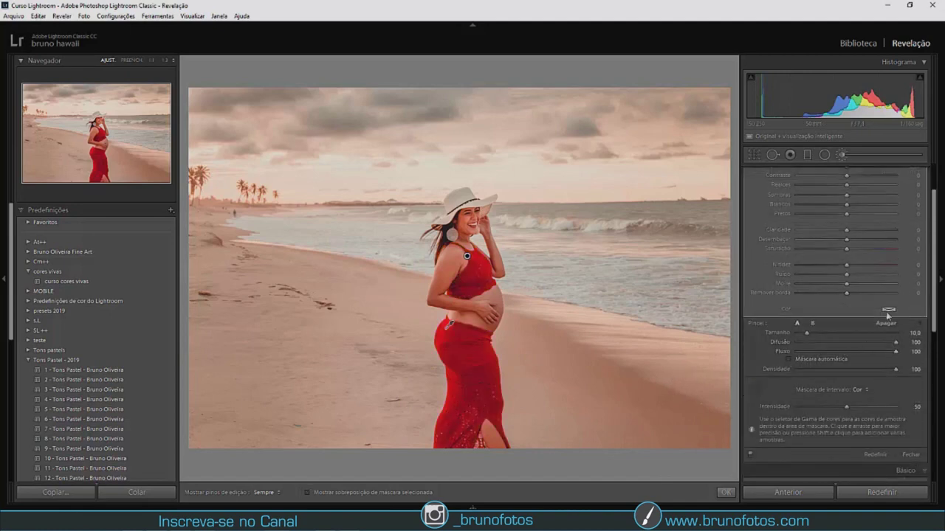
{"action": "left_click", "coordinate": [888, 310]}
{"action": "left_click_drag", "start_coordinate": [808, 319], "coordinate": [797, 318]}
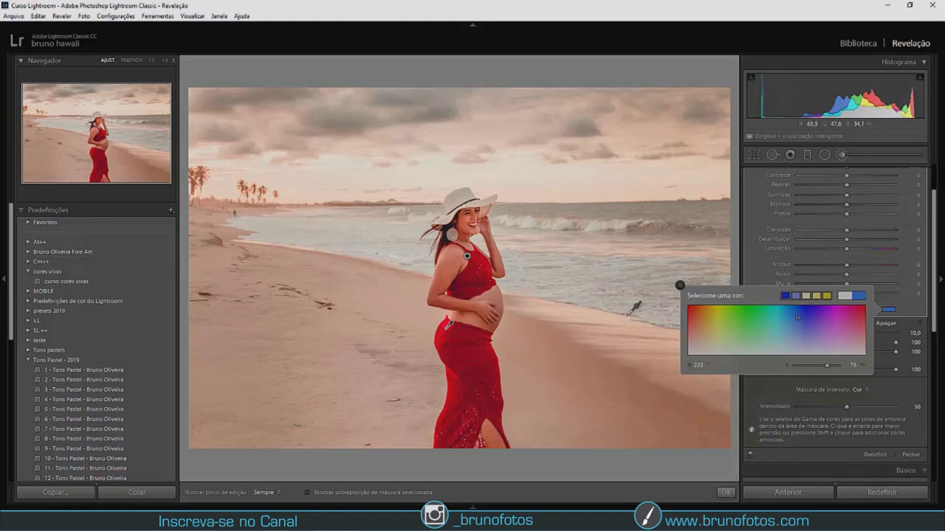
{"action": "left_click", "coordinate": [680, 285]}
{"action": "scroll", "coordinate": [836, 312], "scroll_direction": "up", "scroll_amount": 2}
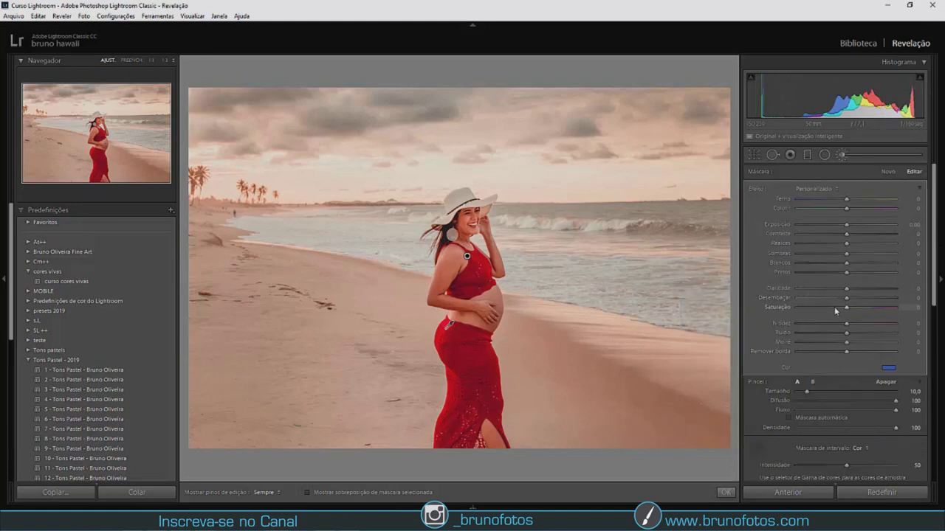
{"action": "left_click_drag", "start_coordinate": [846, 308], "coordinate": [784, 310]}
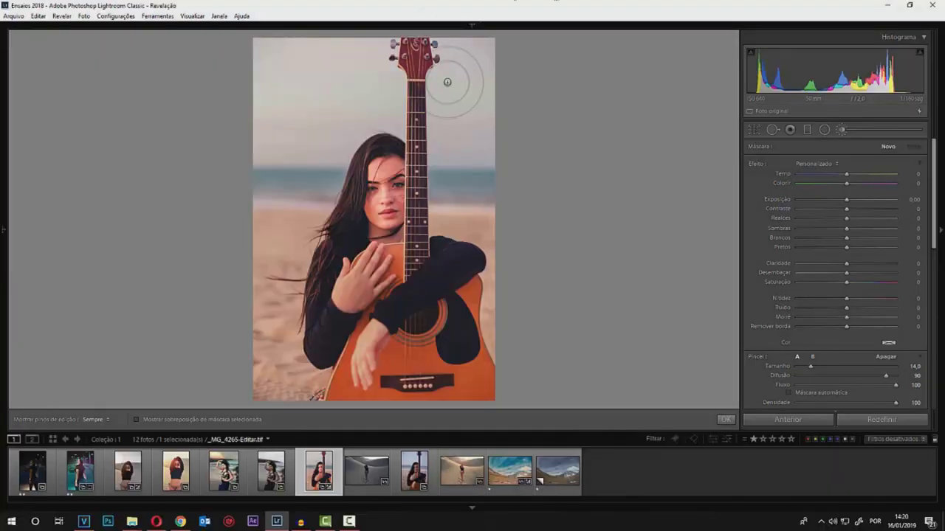
Paint a brush mask over the sky around the guitar headstock and upper left
{"action": "scroll", "coordinate": [303, 110], "scroll_direction": "up", "scroll_amount": 3}
{"action": "key", "text": "alt"}
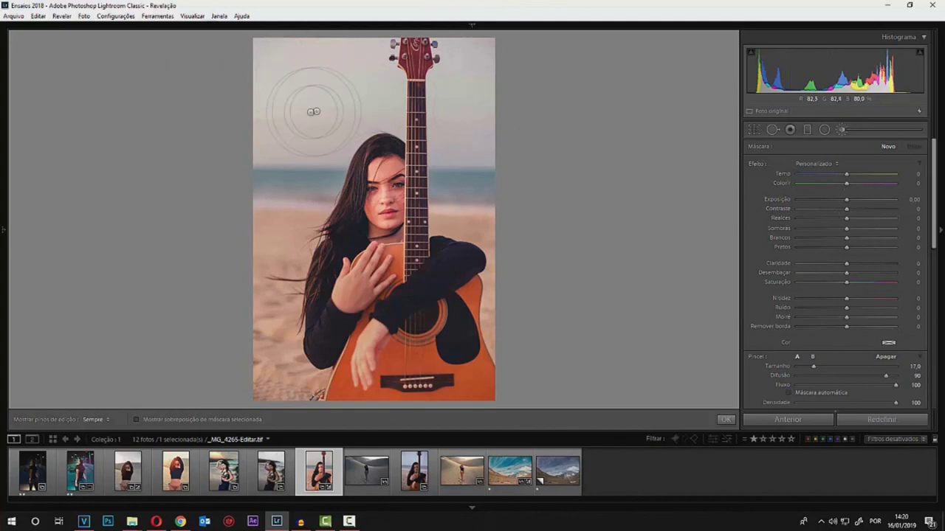
{"action": "left_click_drag", "start_coordinate": [355, 84], "coordinate": [396, 68]}
{"action": "key", "text": "h"}
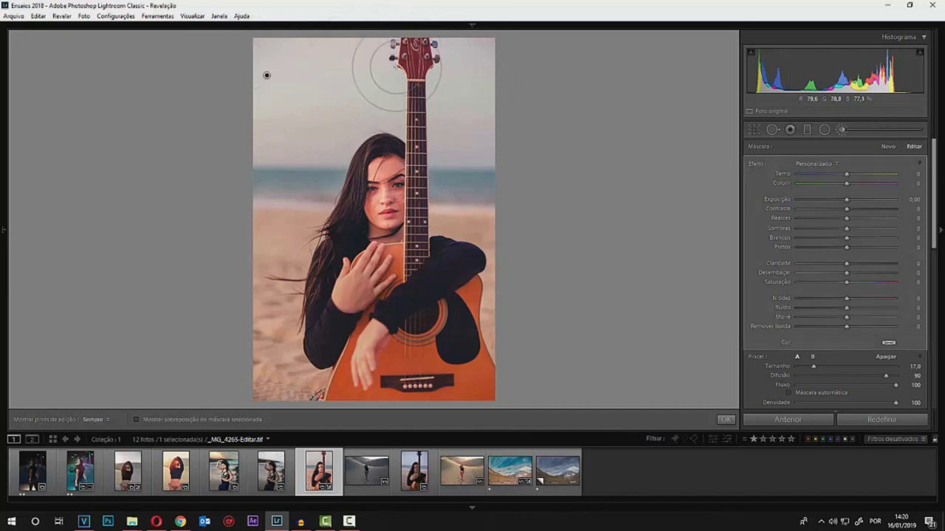
{"action": "key", "text": "o"}
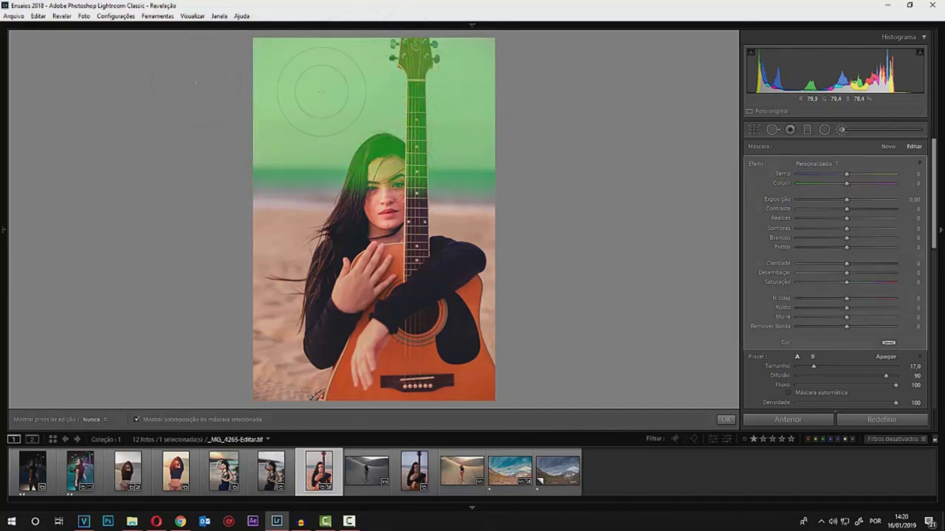
{"action": "left_click_drag", "start_coordinate": [303, 136], "coordinate": [483, 145]}
{"action": "key", "text": "h"}
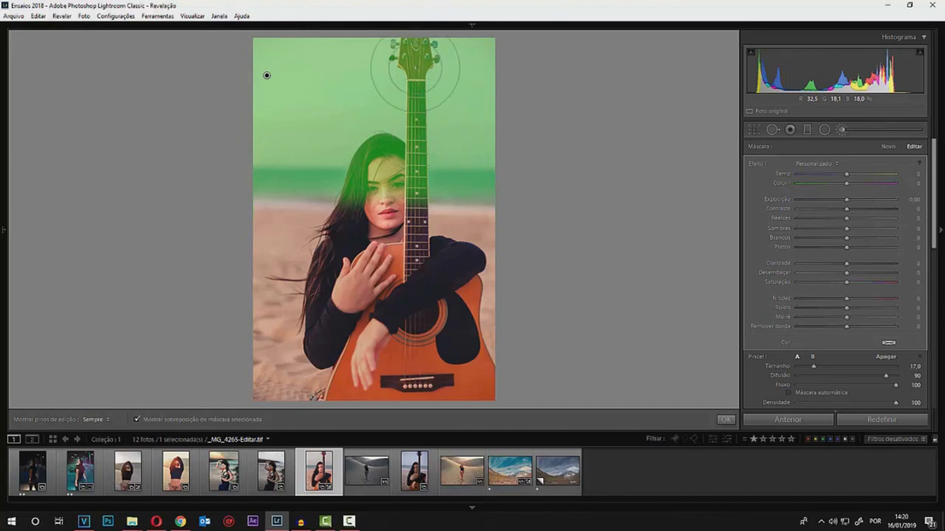
{"action": "key", "text": "z"}
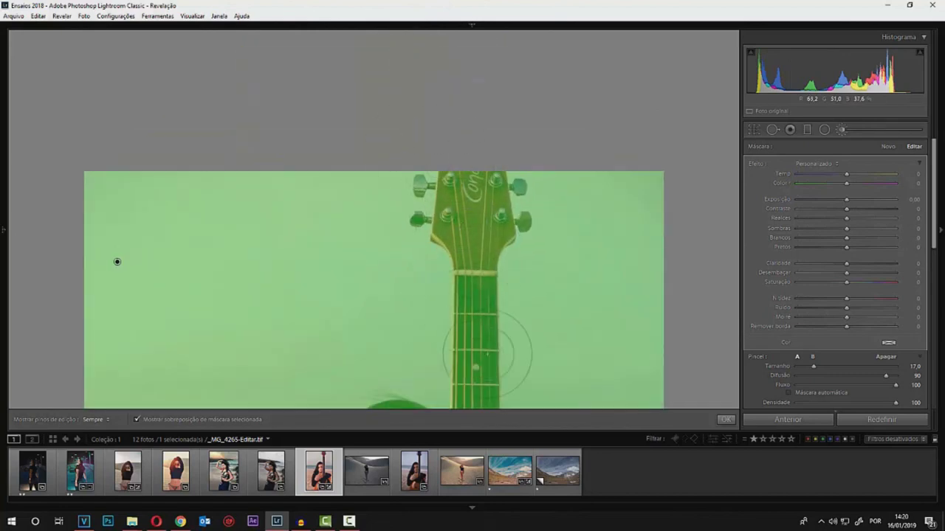
{"action": "key", "text": "z"}
Limit the sky mask to a colour range by sampling the sky twice
{"action": "scroll", "coordinate": [815, 355], "scroll_direction": "down", "scroll_amount": 3}
{"action": "scroll", "coordinate": [815, 354], "scroll_direction": "down", "scroll_amount": 1}
{"action": "scroll", "coordinate": [797, 313], "scroll_direction": "down", "scroll_amount": 1}
{"action": "left_click", "coordinate": [876, 264]}
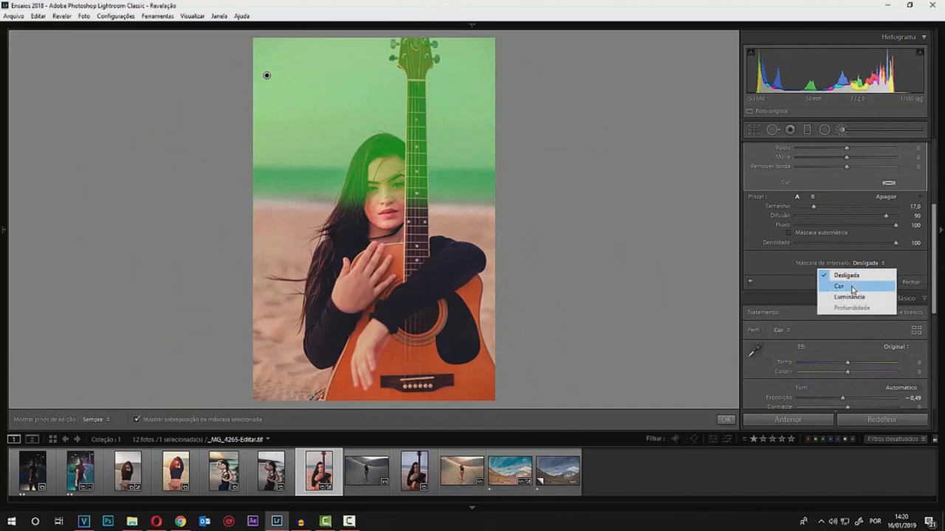
{"action": "left_click", "coordinate": [852, 287]}
{"action": "left_click", "coordinate": [756, 266]}
{"action": "left_click", "coordinate": [332, 93]}
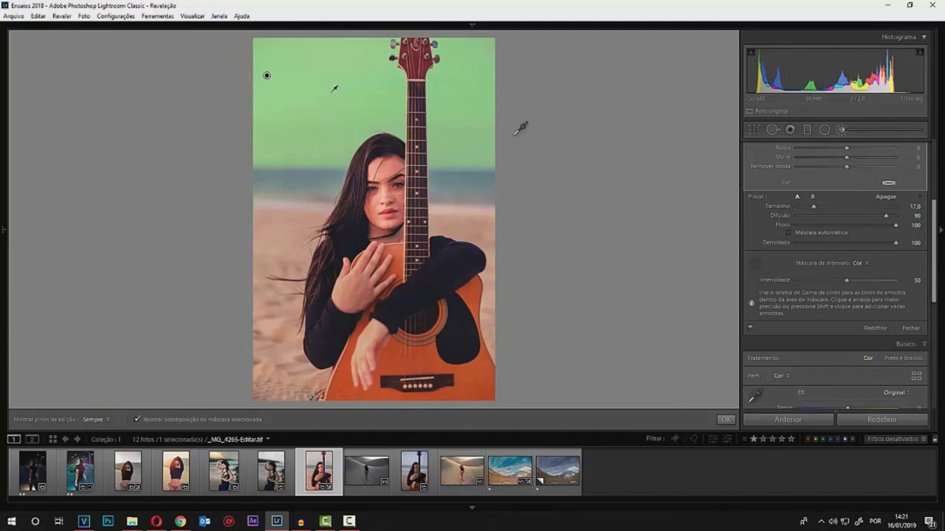
{"action": "left_click", "coordinate": [840, 131]}
Cool the sky to temperature −86 with saturation −100, compare, then open _MG_4021.DNG
{"action": "left_click", "coordinate": [840, 130]}
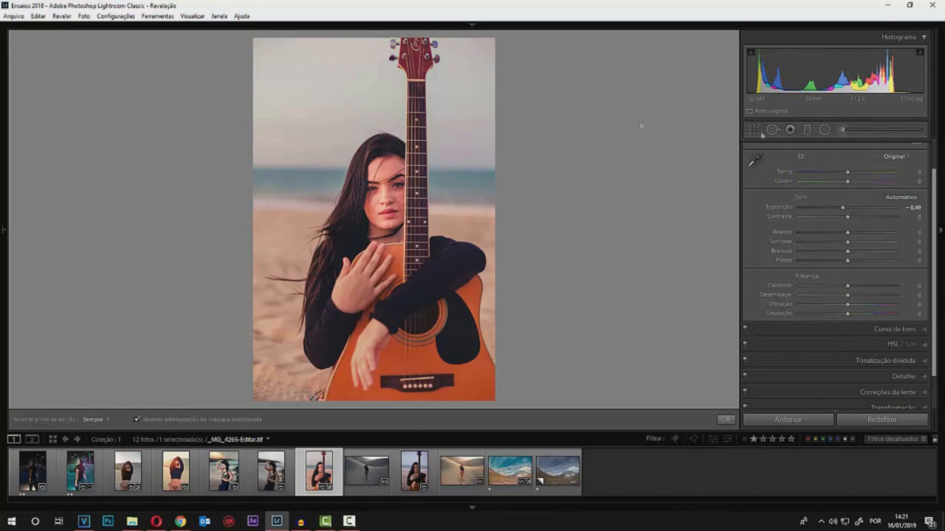
{"action": "left_click_drag", "start_coordinate": [268, 80], "coordinate": [267, 75]}
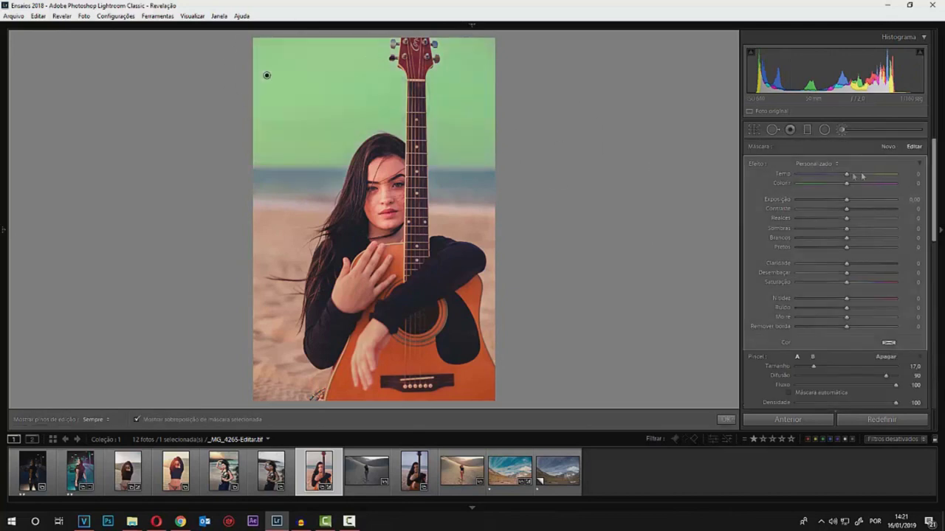
{"action": "key", "text": "o"}
{"action": "left_click_drag", "start_coordinate": [845, 174], "coordinate": [803, 177]}
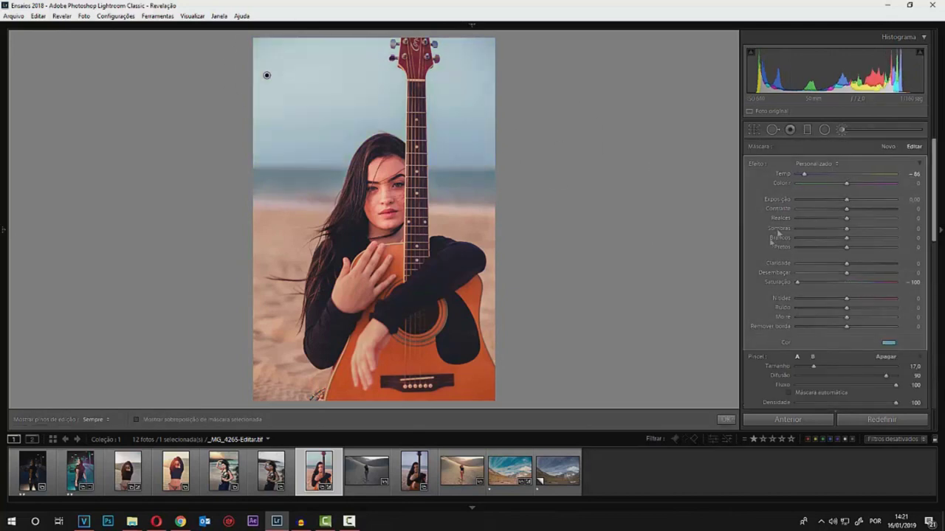
{"action": "scroll", "coordinate": [748, 329], "scroll_direction": "down", "scroll_amount": 3}
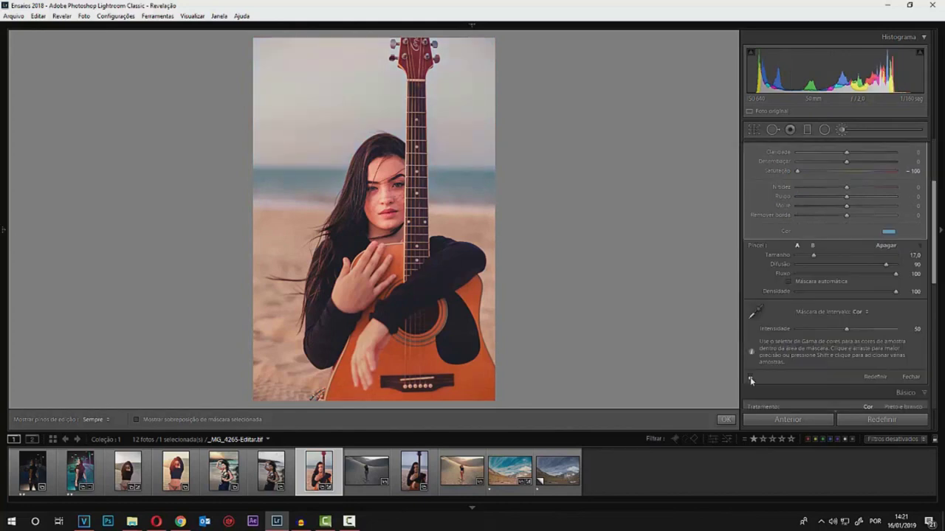
{"action": "left_click", "coordinate": [751, 378]}
{"action": "left_click", "coordinate": [751, 378]}
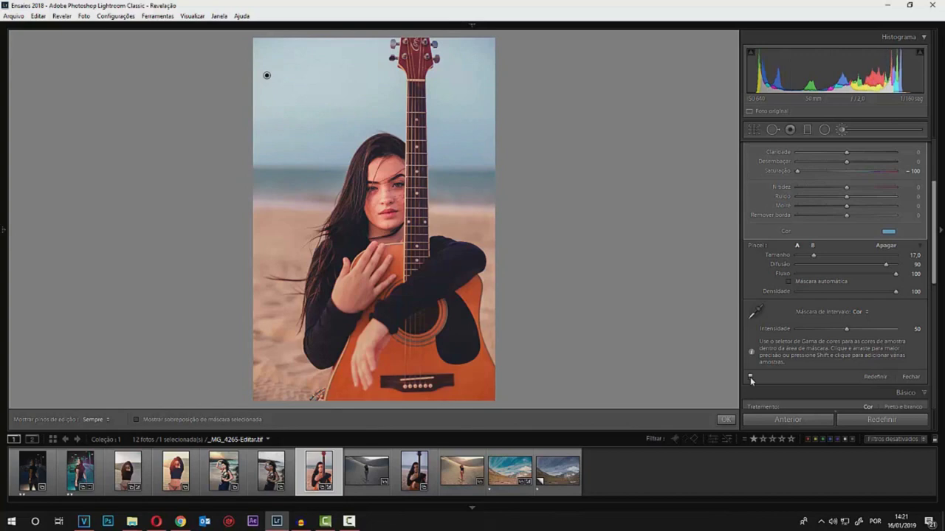
{"action": "left_click", "coordinate": [751, 378]}
{"action": "left_click", "coordinate": [137, 476]}
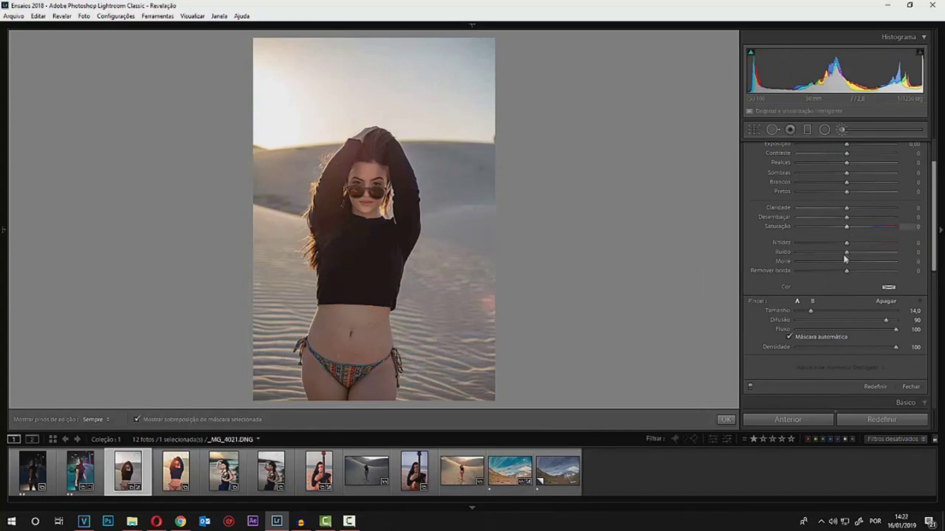
Try the Contraste Médio and cinema curves, settle on the Contraste Intenso point curve, then collapse Tone Curve
{"action": "scroll", "coordinate": [838, 221], "scroll_direction": "up", "scroll_amount": 2}
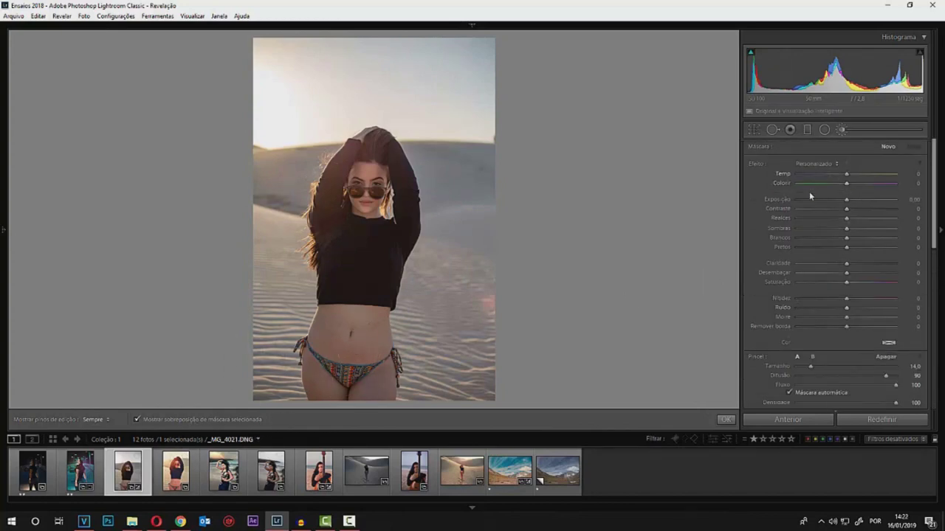
{"action": "left_click", "coordinate": [841, 132]}
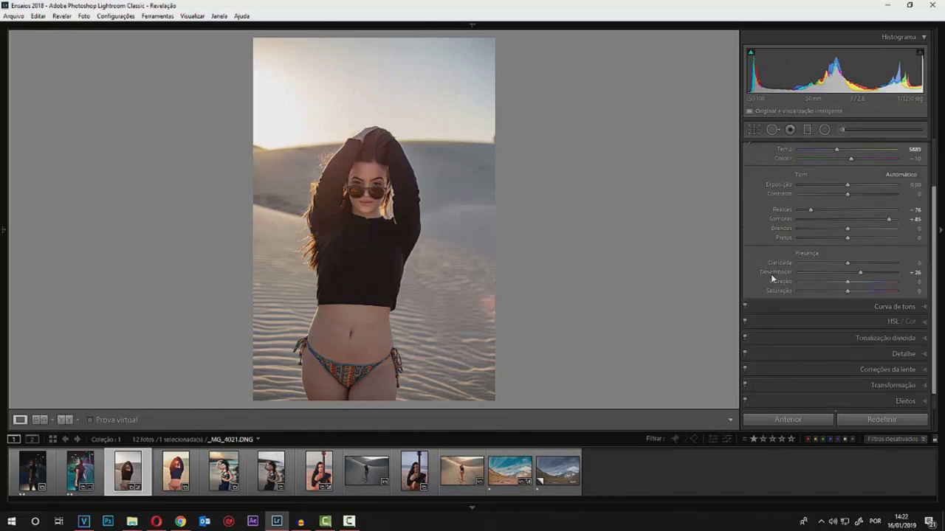
{"action": "left_click", "coordinate": [921, 307]}
{"action": "left_click", "coordinate": [822, 287]}
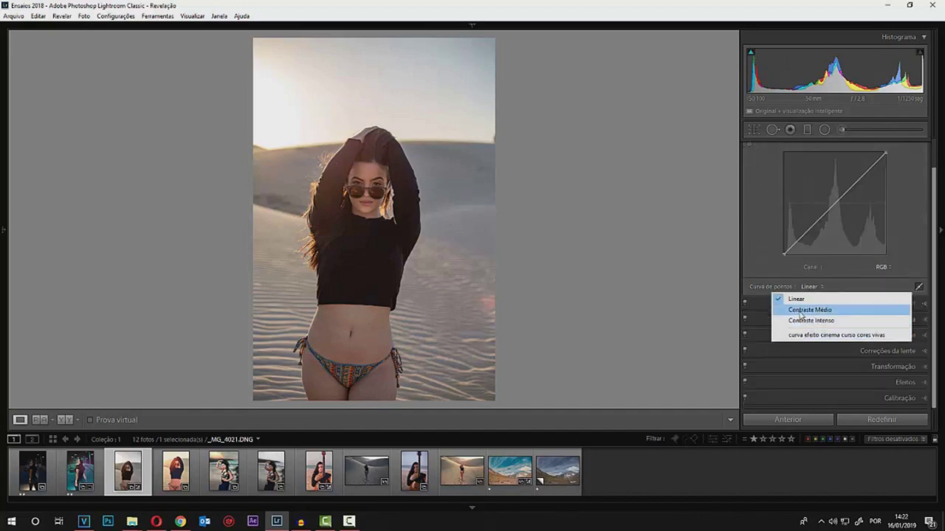
{"action": "left_click", "coordinate": [800, 310]}
{"action": "left_click", "coordinate": [839, 288]}
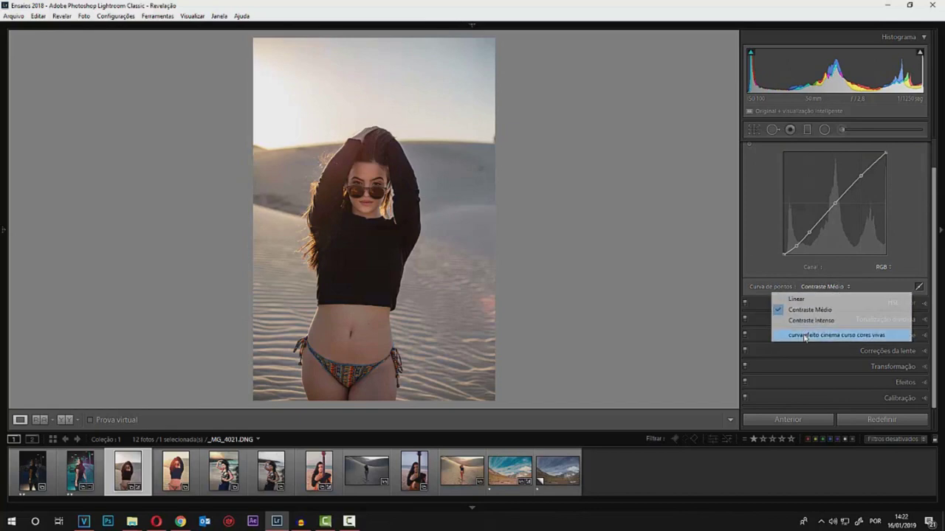
{"action": "left_click", "coordinate": [838, 335]}
{"action": "left_click", "coordinate": [819, 287]}
{"action": "left_click", "coordinate": [811, 321]}
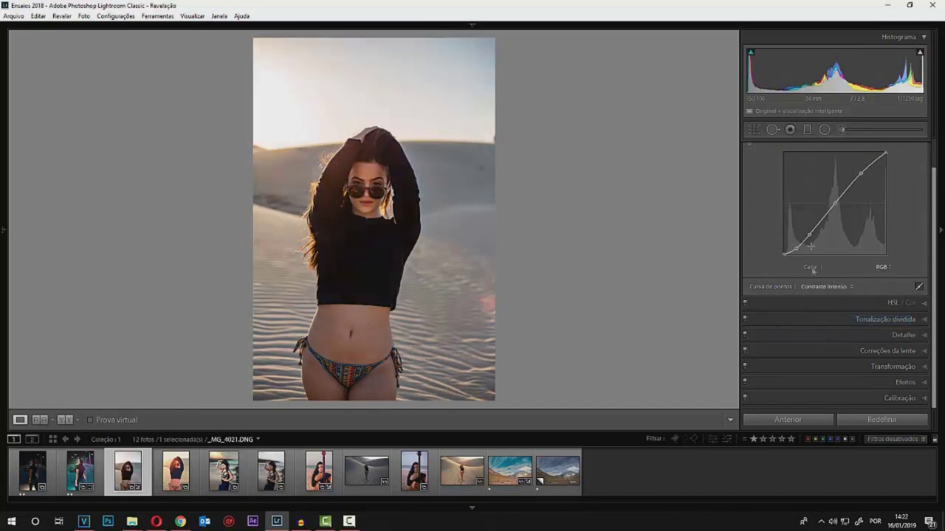
{"action": "scroll", "coordinate": [823, 323], "scroll_direction": "up", "scroll_amount": 1}
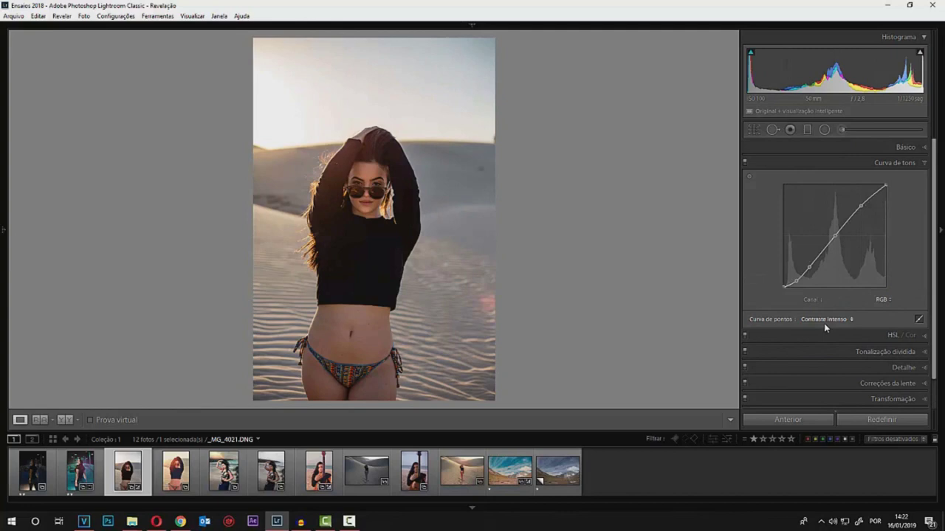
{"action": "left_click", "coordinate": [840, 162]}
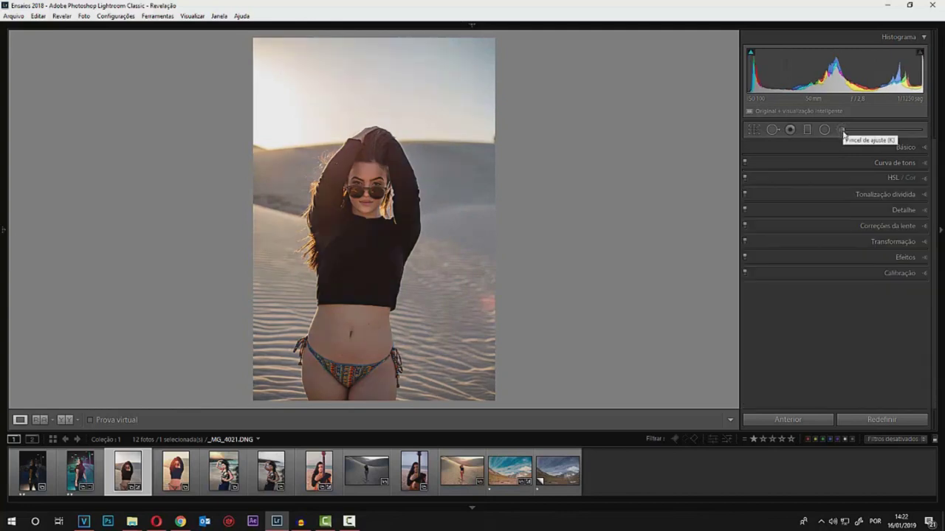
Set the adjustment brush to Suavizar tom de pele (clarity −100, sharpness 25) and zoom into the belly
{"action": "left_click", "coordinate": [841, 131]}
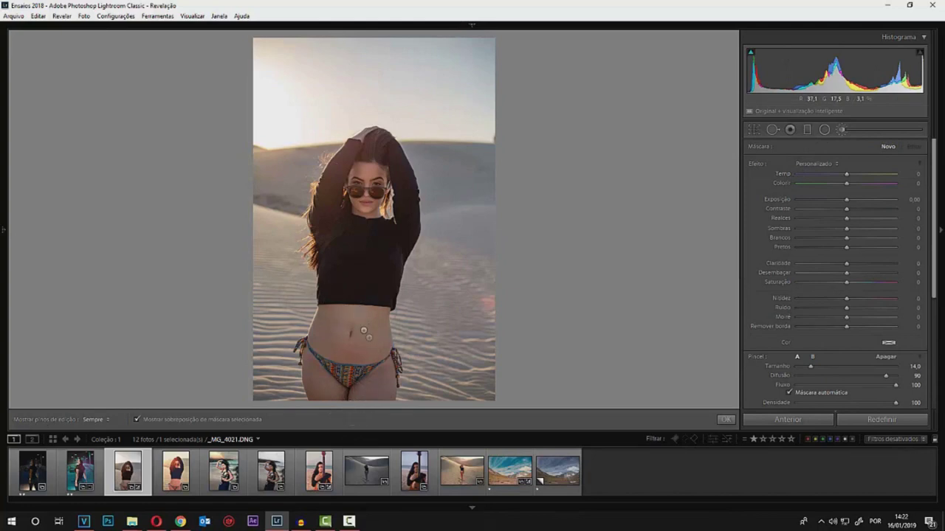
{"action": "left_click", "coordinate": [832, 163]}
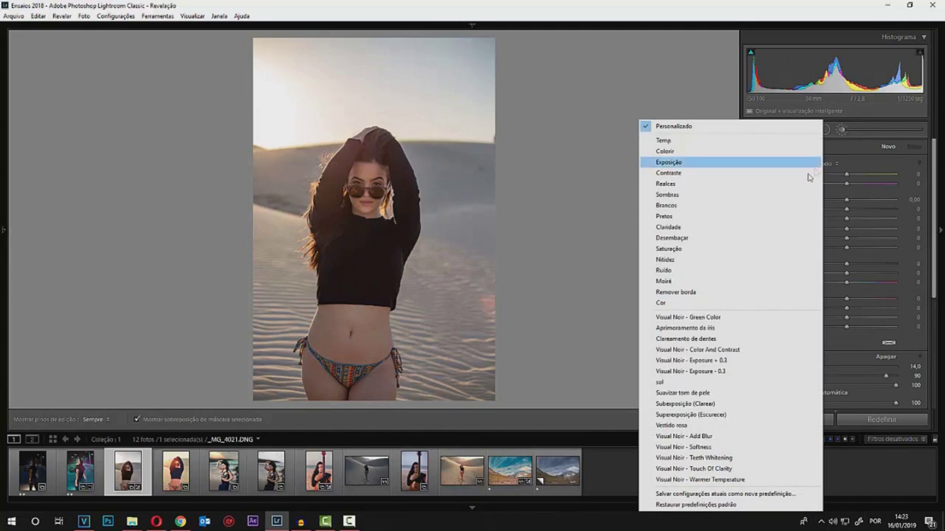
{"action": "left_click", "coordinate": [667, 393]}
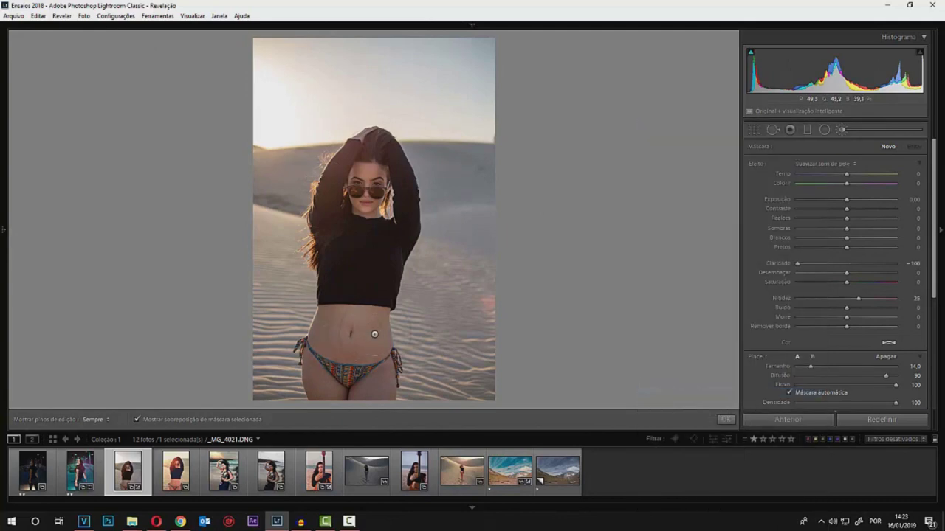
{"action": "key", "text": "z"}
{"action": "scroll", "coordinate": [310, 207], "scroll_direction": "down", "scroll_amount": 3}
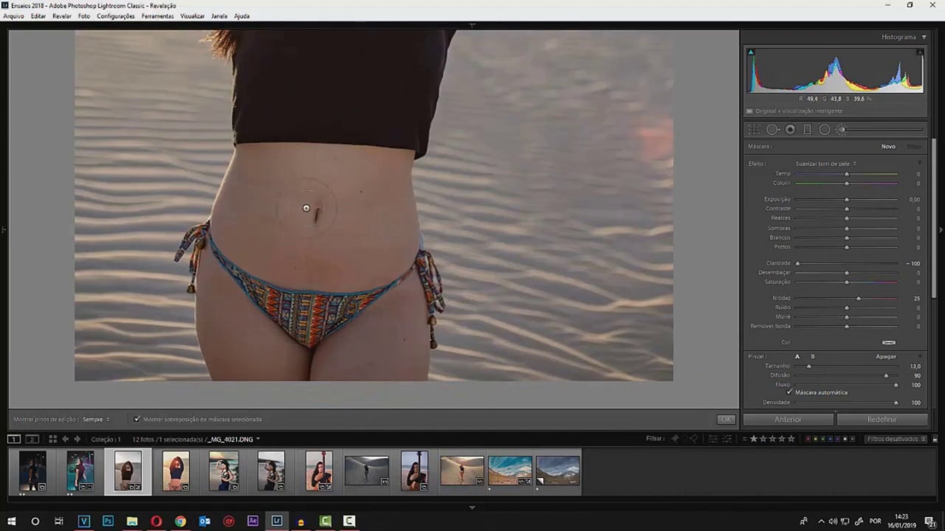
Paint the skin-softening mask across the belly down to the bikini line, with the green overlay shown
{"action": "scroll", "coordinate": [768, 336], "scroll_direction": "down", "scroll_amount": 2}
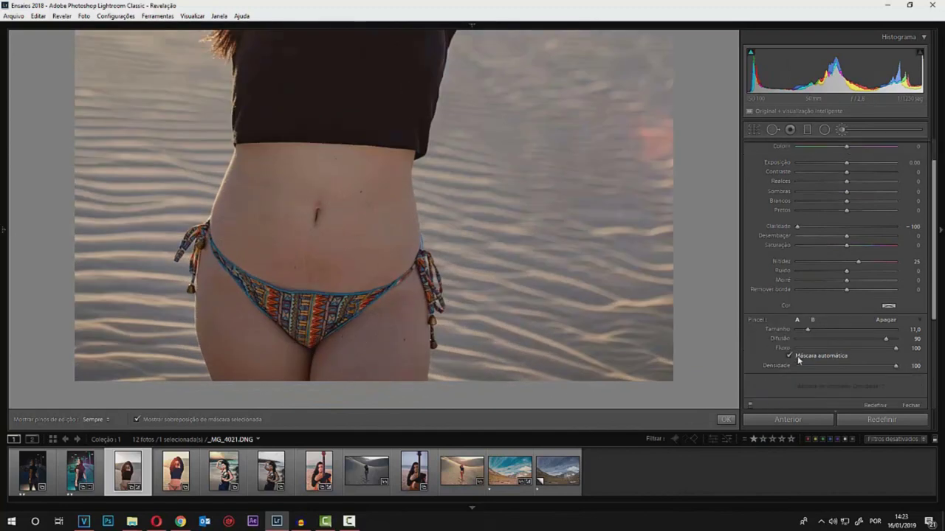
{"action": "scroll", "coordinate": [294, 235], "scroll_direction": "up", "scroll_amount": 4}
{"action": "scroll", "coordinate": [294, 235], "scroll_direction": "up", "scroll_amount": 4}
{"action": "key", "text": "h"}
{"action": "left_click_drag", "start_coordinate": [305, 207], "coordinate": [371, 200]}
{"action": "key", "text": "o"}
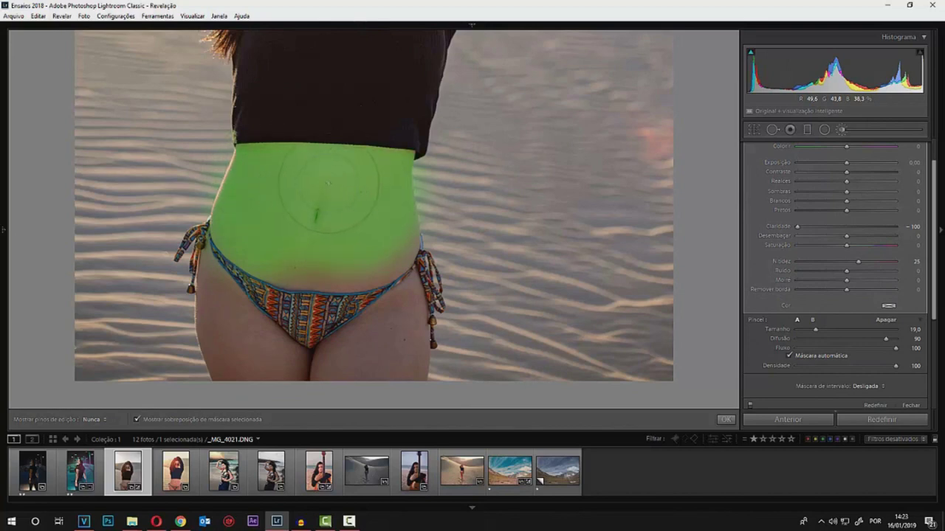
{"action": "left_click_drag", "start_coordinate": [339, 221], "coordinate": [361, 251]}
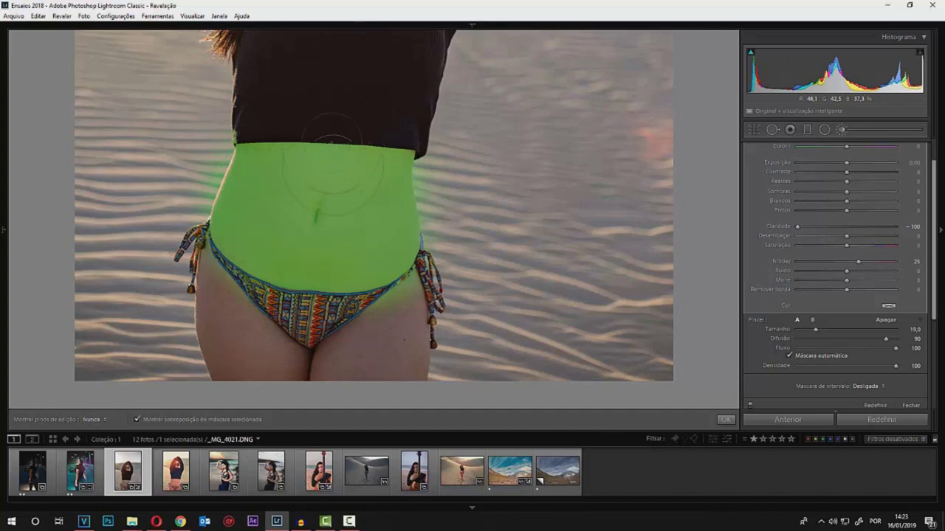
Undo the stray mask dab on the dark shirt and paint the mask onto the left thigh
{"action": "left_click", "coordinate": [328, 133]}
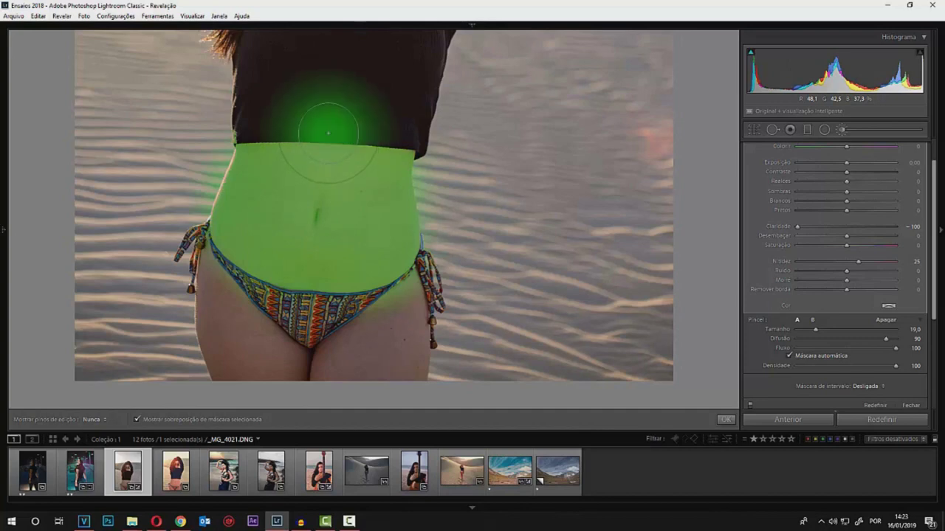
{"action": "key", "text": "h"}
{"action": "key", "text": "ctrl+z"}
{"action": "mouse_move", "coordinate": [275, 299]}
{"action": "left_mouse_down"}
{"action": "mouse_move", "coordinate": [266, 364]}
{"action": "mouse_move", "coordinate": [393, 321]}
{"action": "left_mouse_up"}
{"action": "key", "text": "h"}
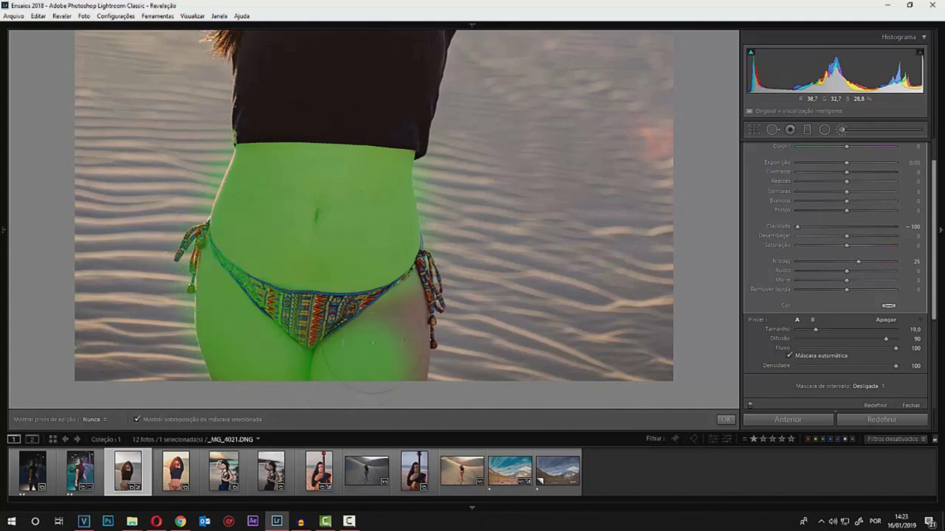
{"action": "key", "text": "h"}
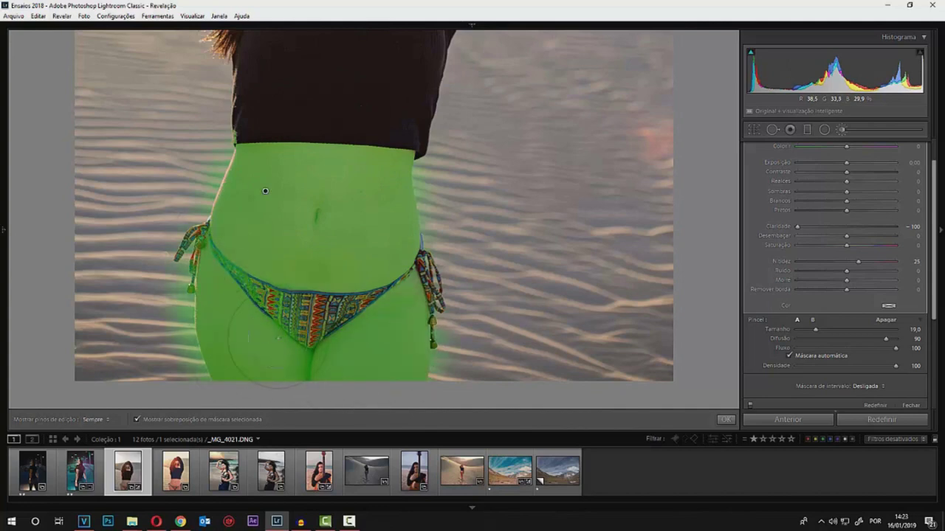
Erase mask spill around the left bikini tie, hide the overlay, and zoom back out
{"action": "scroll", "coordinate": [273, 336], "scroll_direction": "down", "scroll_amount": 3}
{"action": "key", "text": "alt"}
{"action": "scroll", "coordinate": [289, 314], "scroll_direction": "down", "scroll_amount": 4}
{"action": "key", "text": "h"}
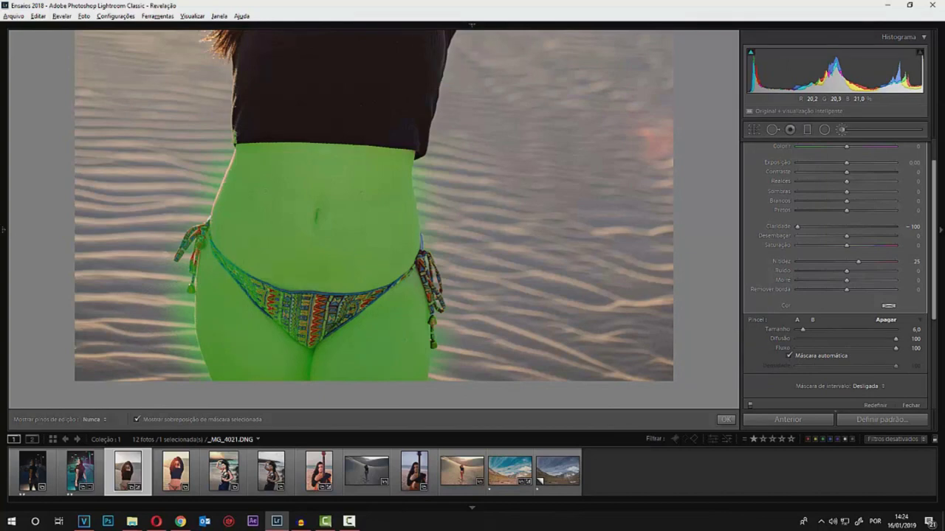
{"action": "scroll", "coordinate": [280, 306], "scroll_direction": "up", "scroll_amount": 4}
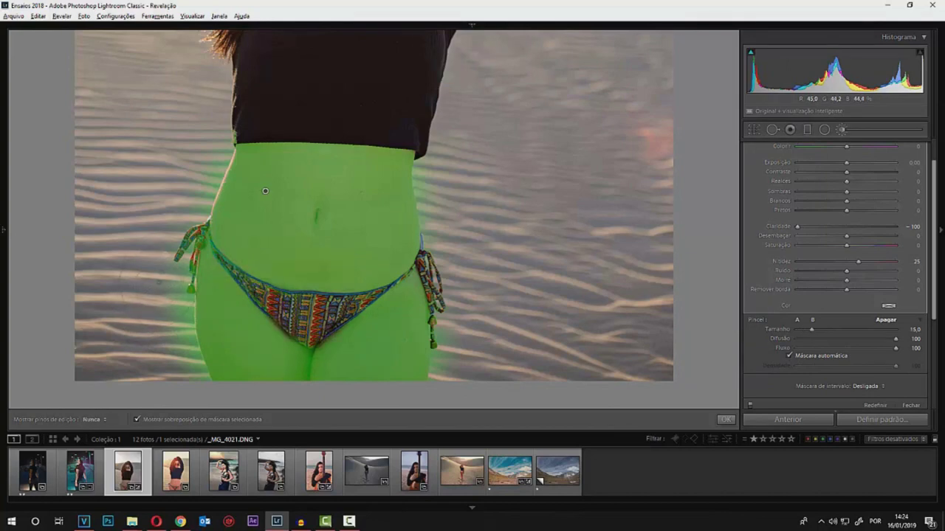
{"action": "left_click_drag", "start_coordinate": [186, 236], "coordinate": [186, 250]}
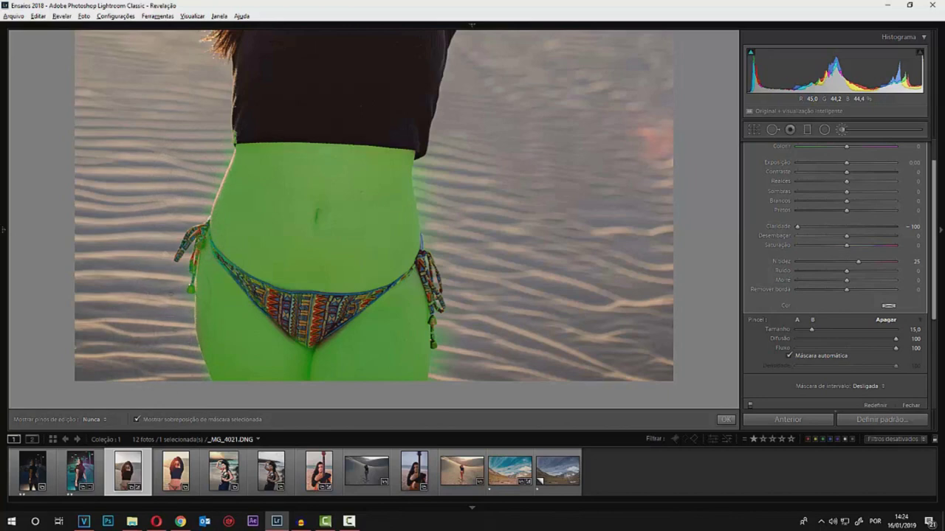
{"action": "key", "text": "o"}
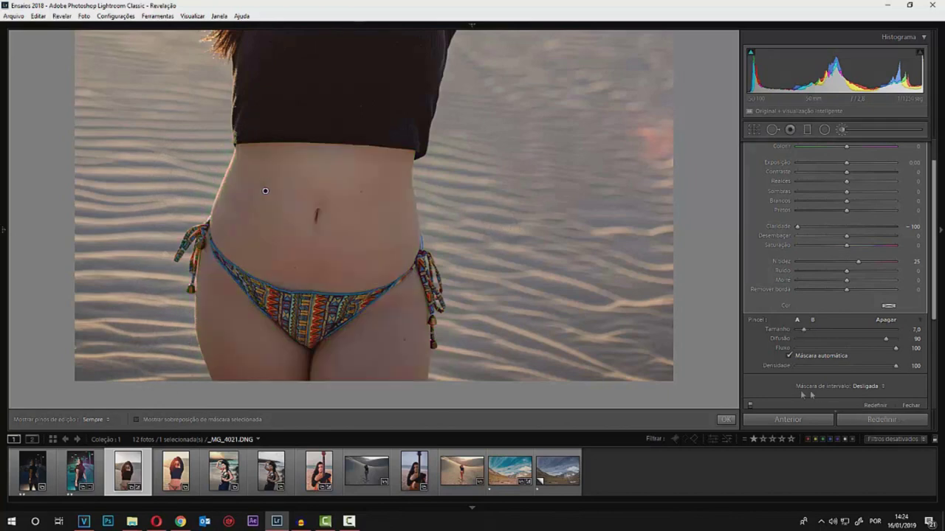
{"action": "scroll", "coordinate": [760, 375], "scroll_direction": "down", "scroll_amount": 1}
{"action": "key", "text": "h"}
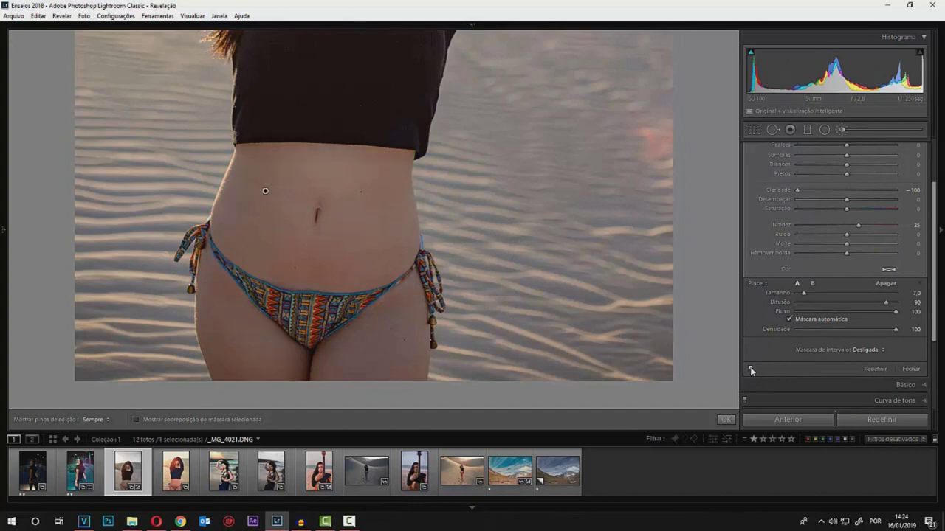
{"action": "key", "text": "h"}
{"action": "key", "text": "z"}
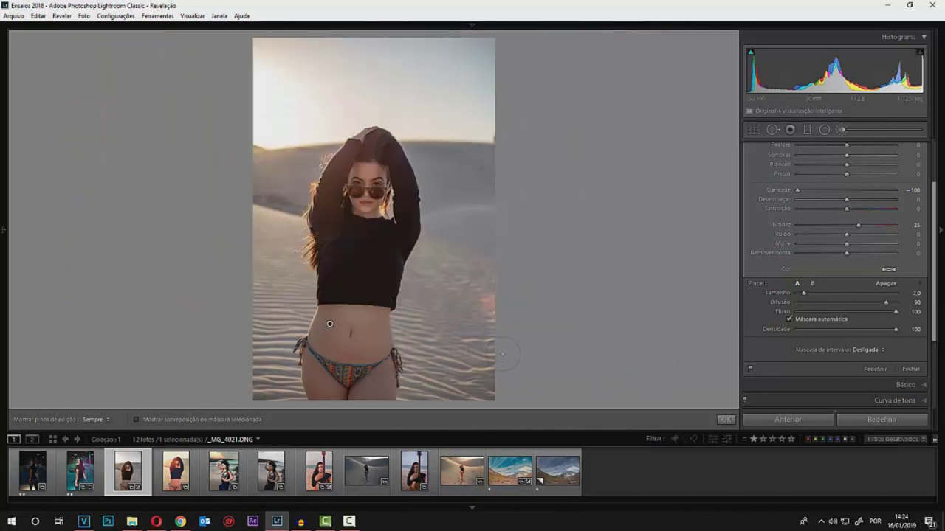
Show the original and teal-edited night bridge photos in Compare view with the left panel hidden
{"action": "left_click", "coordinate": [32, 471]}
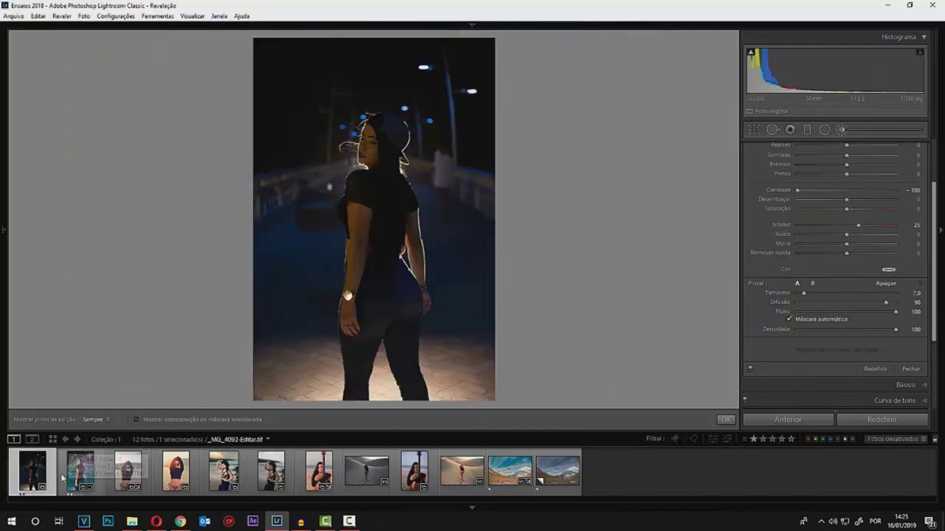
{"action": "key", "text": "shift"}
{"action": "left_click", "coordinate": [70, 478], "text": "shift"}
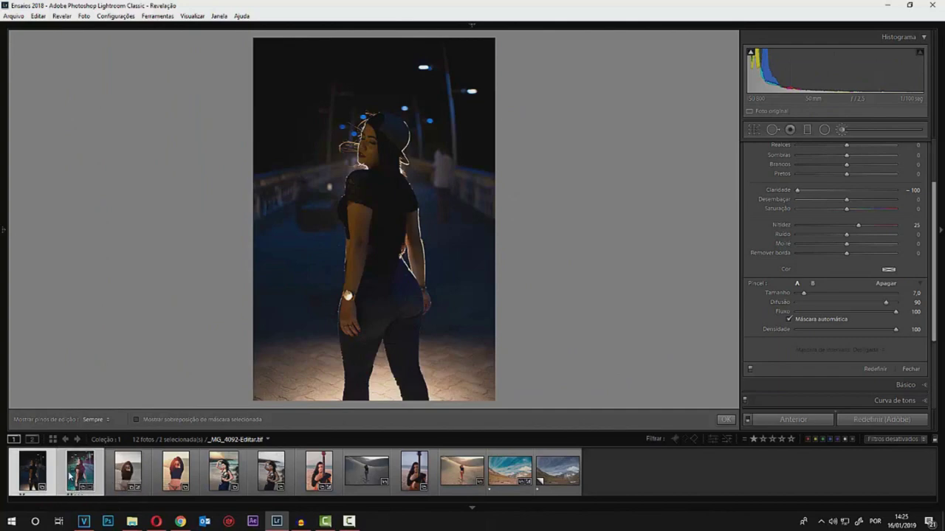
{"action": "key", "text": "c"}
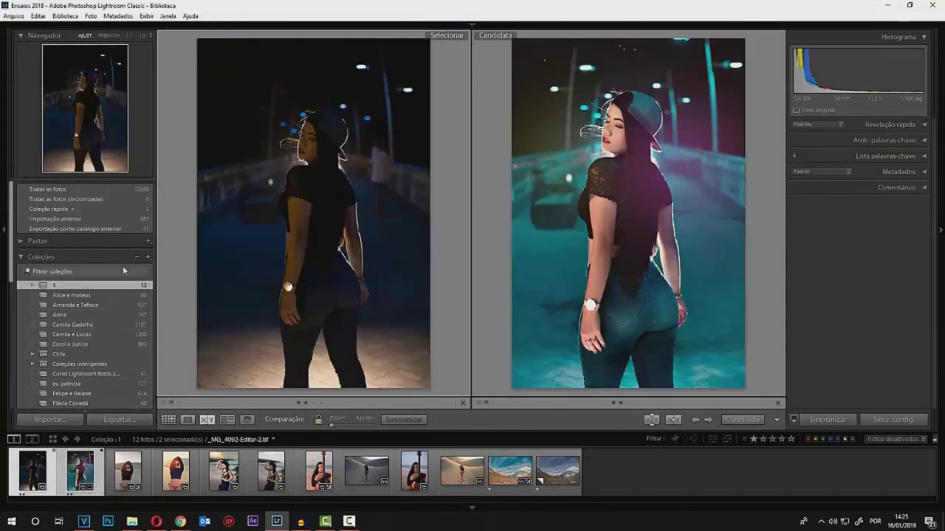
{"action": "left_click", "coordinate": [2, 232]}
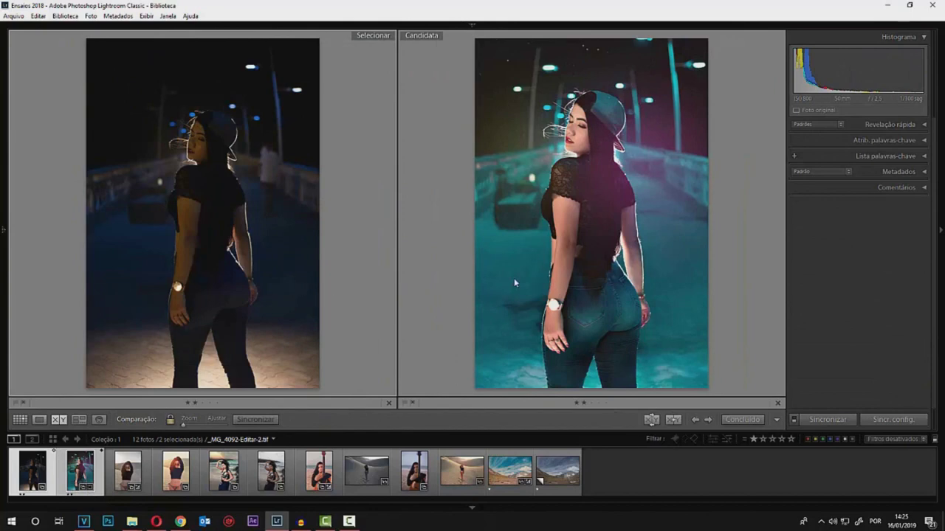
Return to Loupe showing only the original night bridge photo
{"action": "key", "text": "e"}
{"action": "left_click", "coordinate": [127, 483]}
{"action": "left_click", "coordinate": [32, 473]}
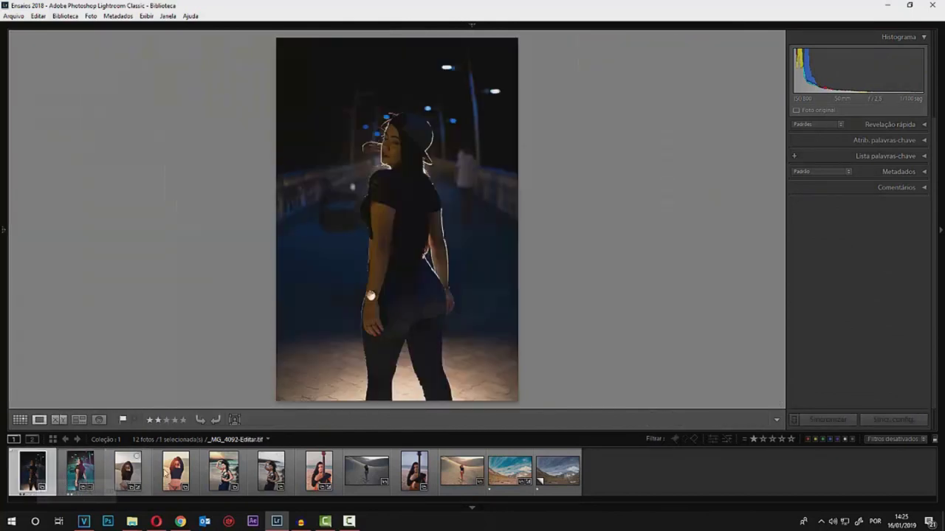
Step through the teal night photo, desert portrait and guitar portrait, ending on the teal night photo
{"action": "left_click_drag", "start_coordinate": [408, 194], "coordinate": [413, 222]}
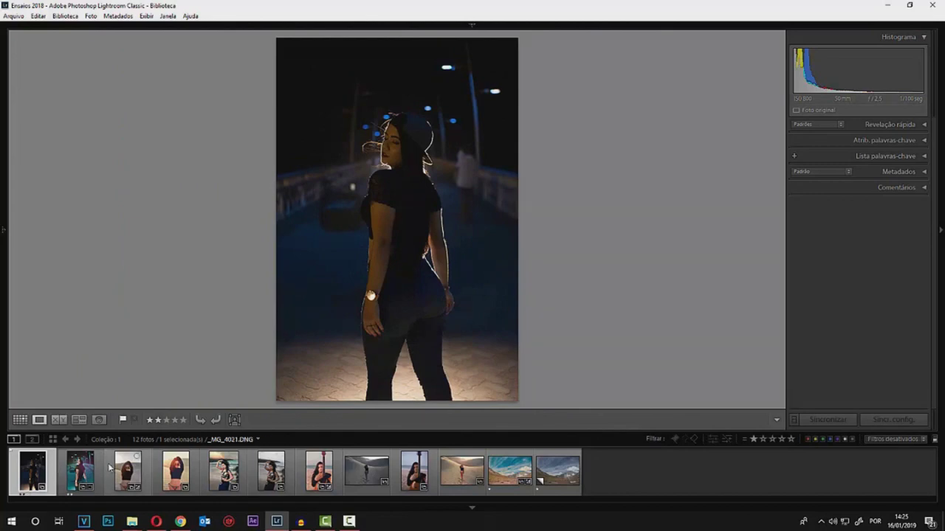
{"action": "mouse_move", "coordinate": [80, 471]}
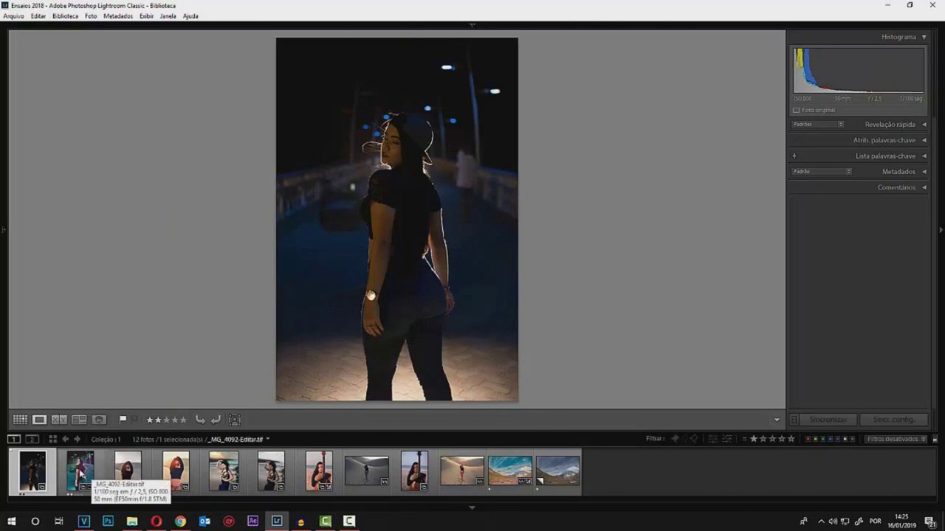
{"action": "left_click", "coordinate": [82, 477]}
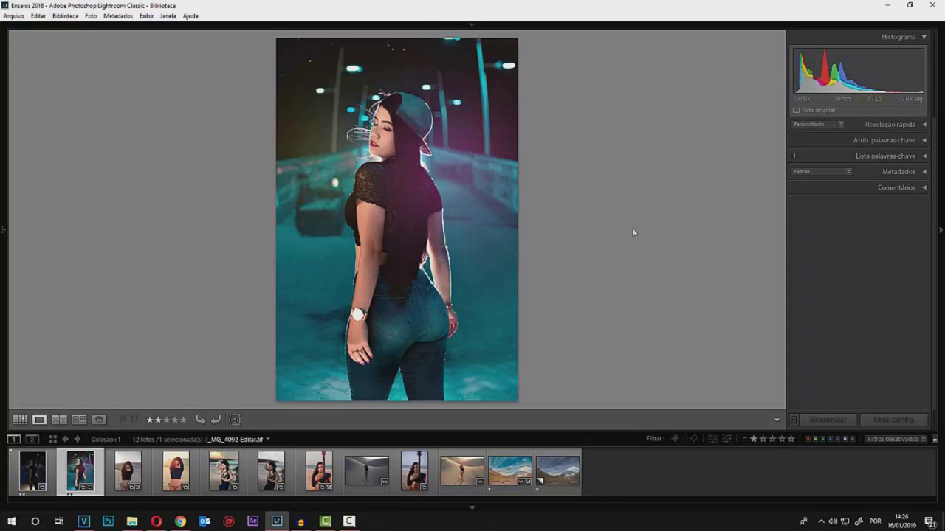
{"action": "left_click", "coordinate": [172, 483]}
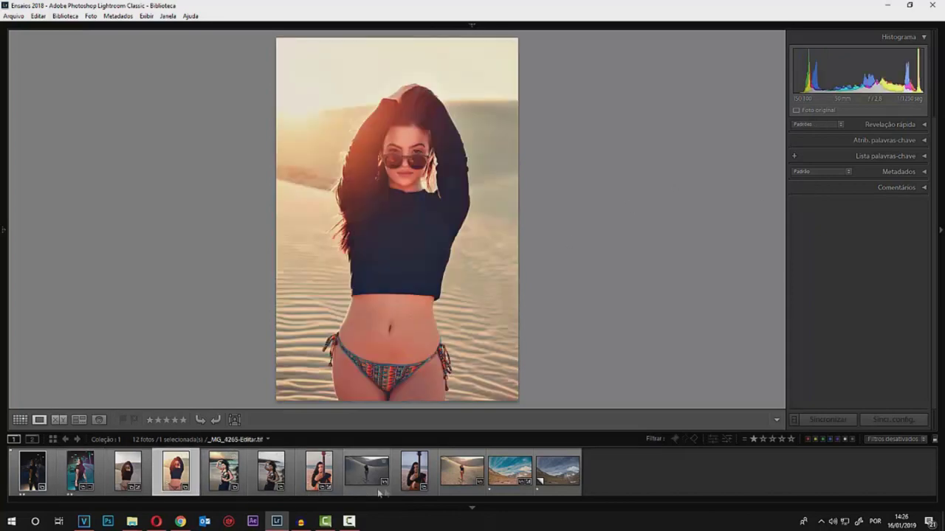
{"action": "left_click", "coordinate": [319, 472]}
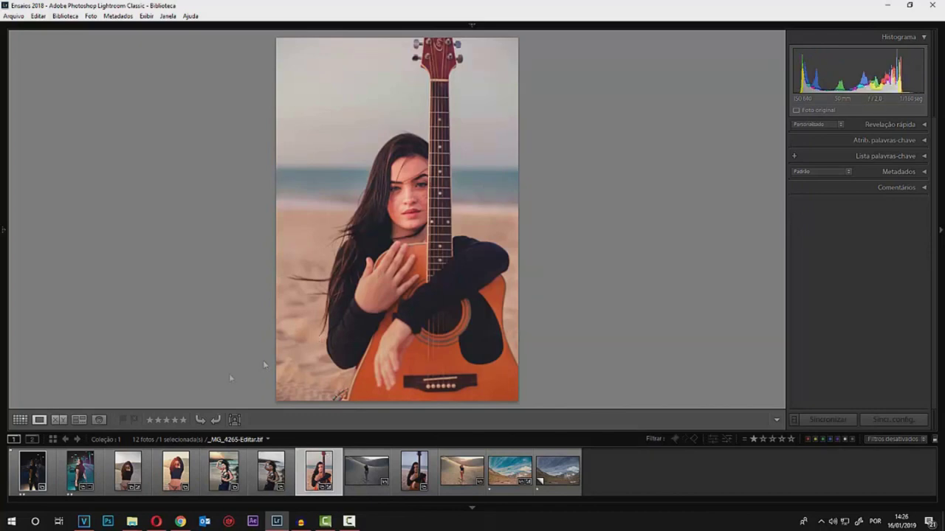
{"action": "left_click", "coordinate": [80, 471]}
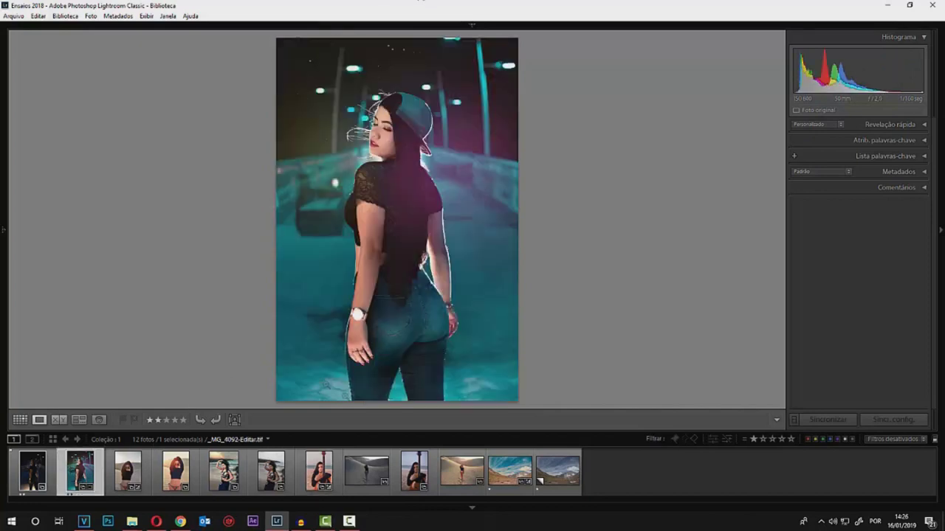